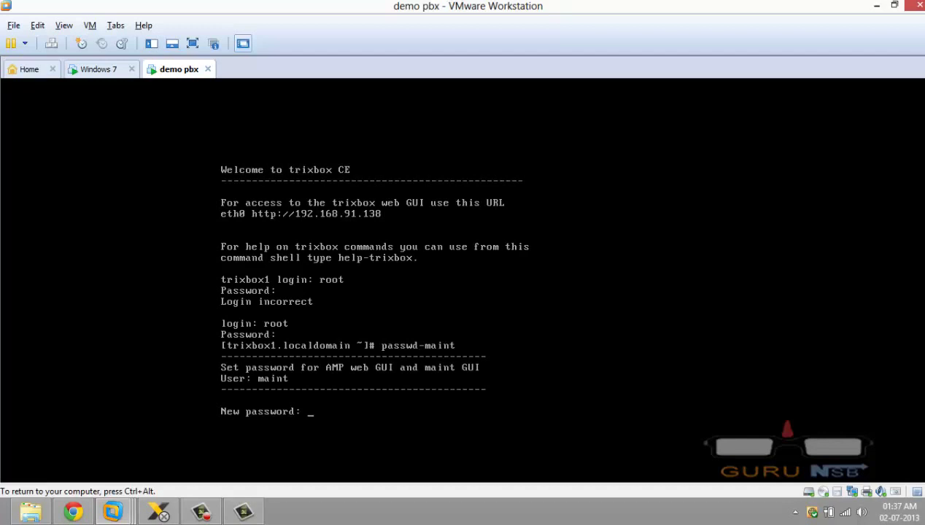
Enter and confirm the new maint password, then release input from the VM
key(Return)
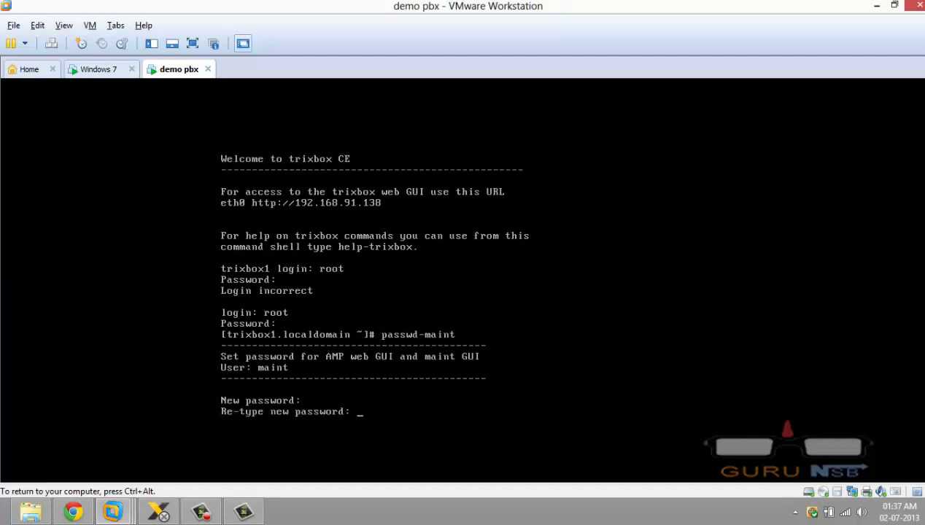
key(Return)
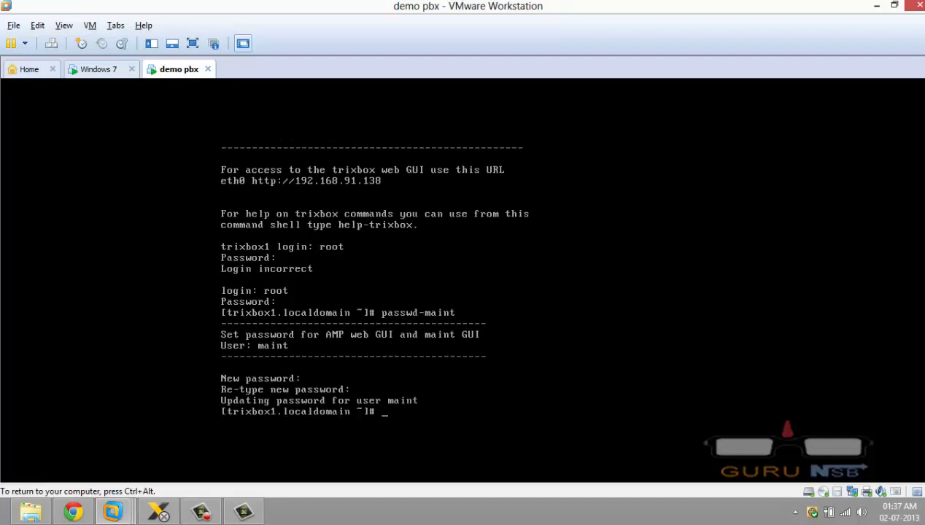
key(ctrl+alt)
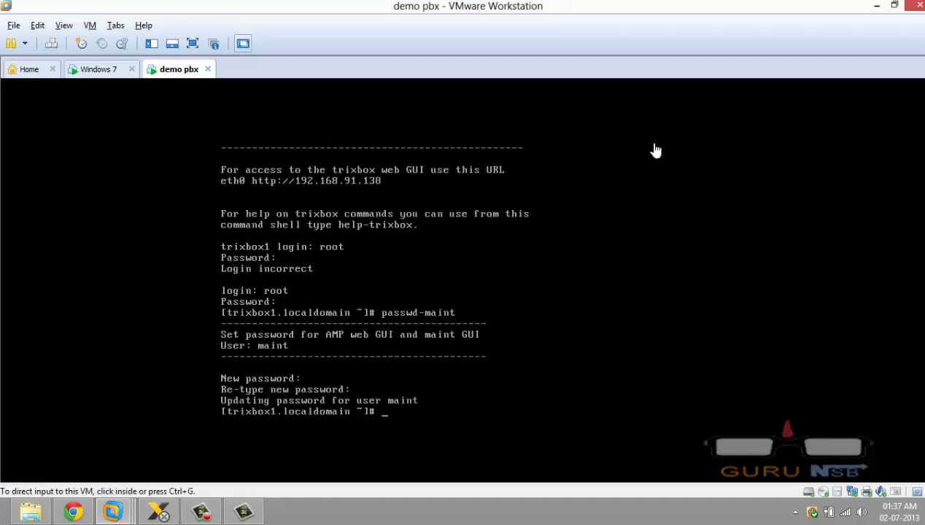
Load 192.168.91.138/admin/config.php?type=setup&display=extensions in Chrome and log in as maint
click(56, 504)
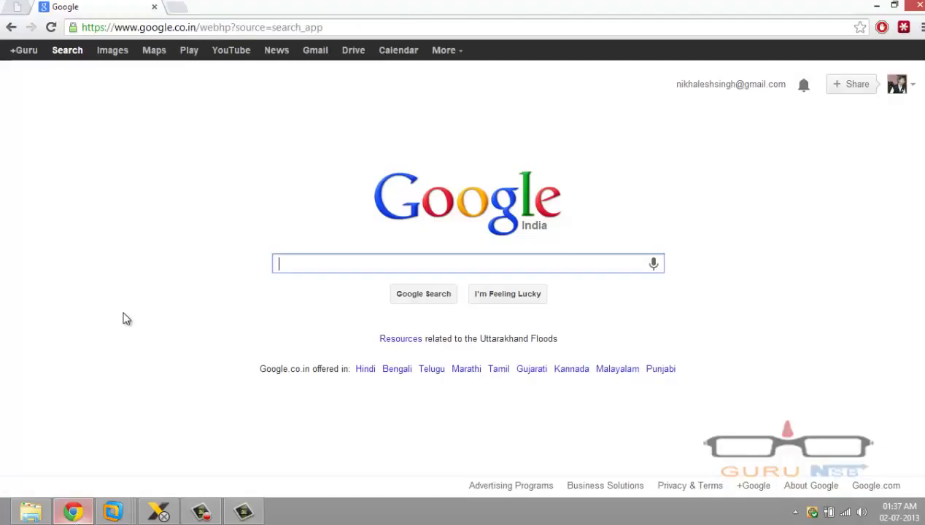
click(166, 28)
text(192.168.0.108:8888)
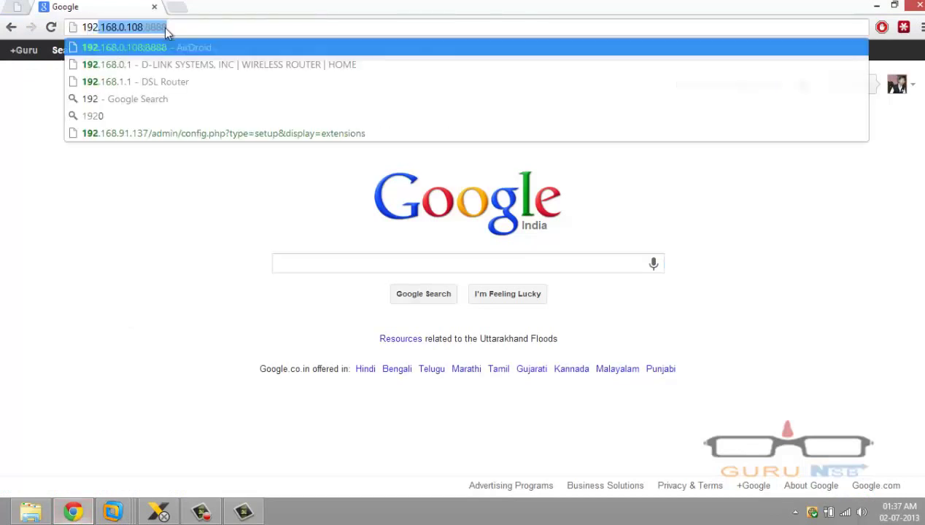
key(Down)
key(Down)
key(Down)
key(Down)
key(Down)
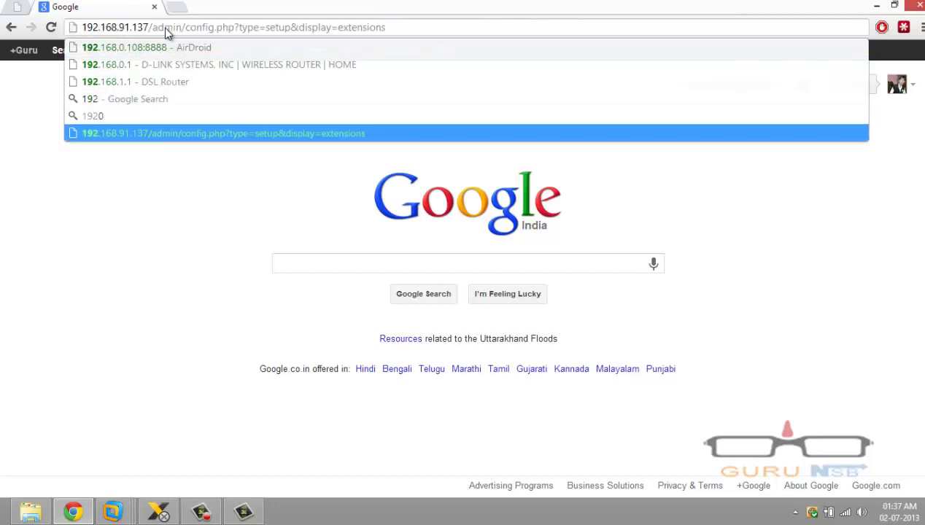
key(Left)
key(Left)
key(Left)
key(Left)
key(Left)
key(Left)
key(Left)
key(Left)
key(Left)
key(Left)
key(Left)
key(Left)
key(Left)
key(Left)
key(Left)
key(BackSpace)
text(8)
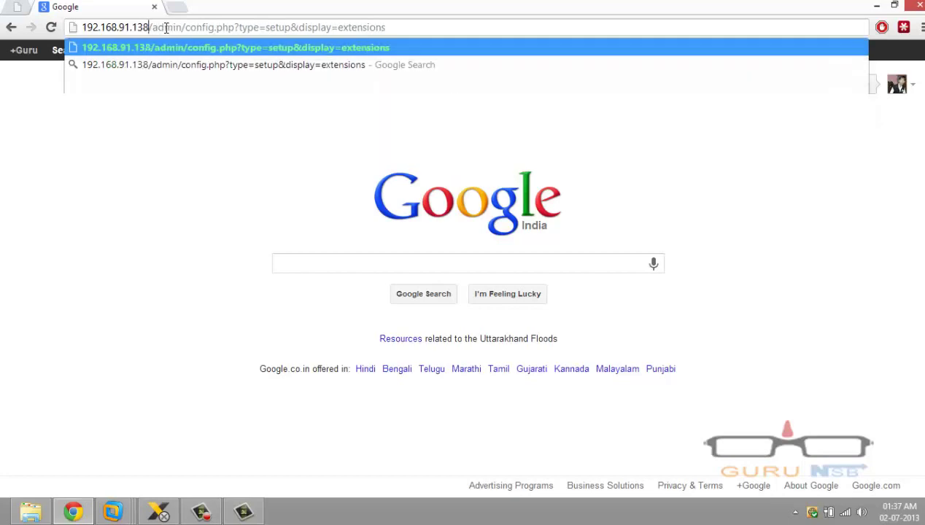
key(Return)
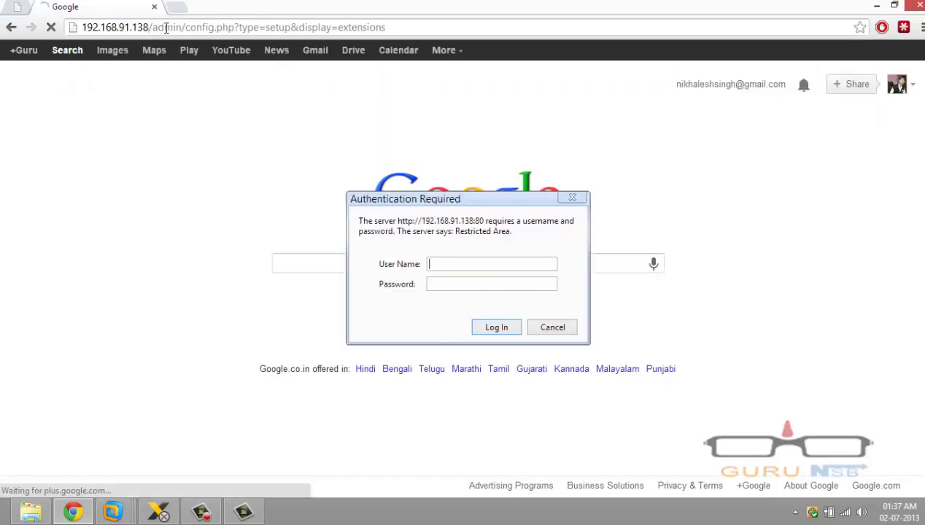
text(maint)
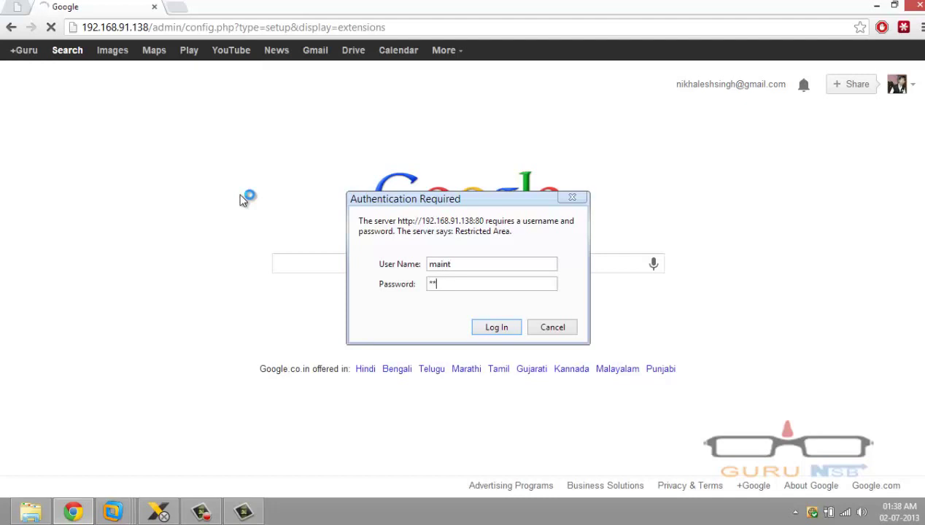
key(Return)
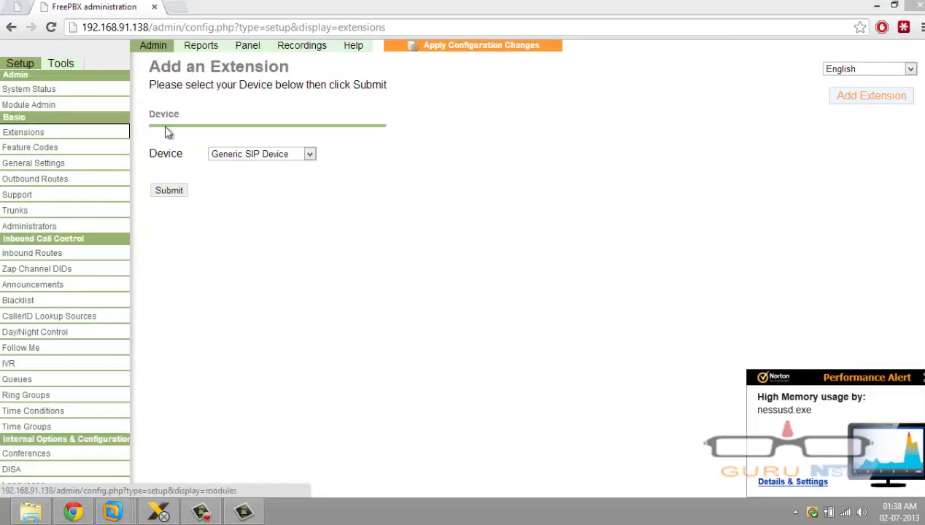
Start a Generic SIP Device extension and enter extension number 202
click(15, 163)
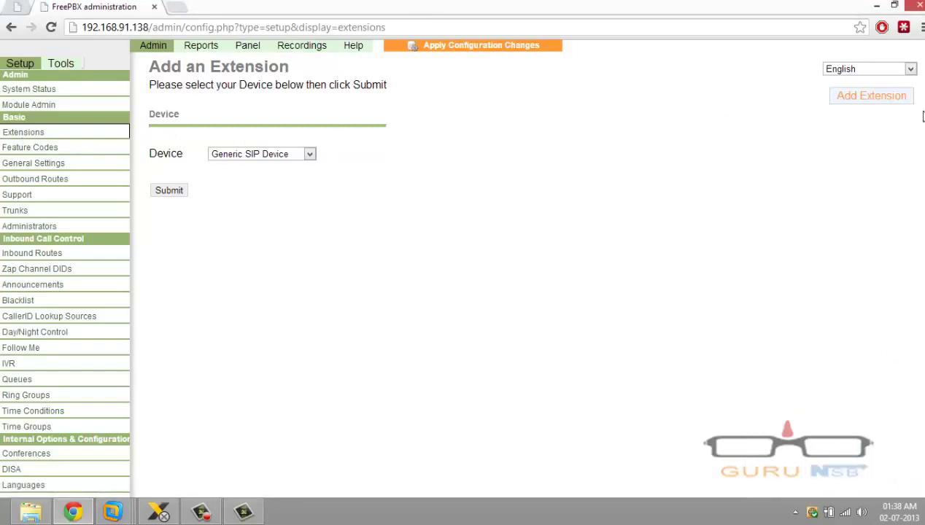
click(872, 102)
click(169, 191)
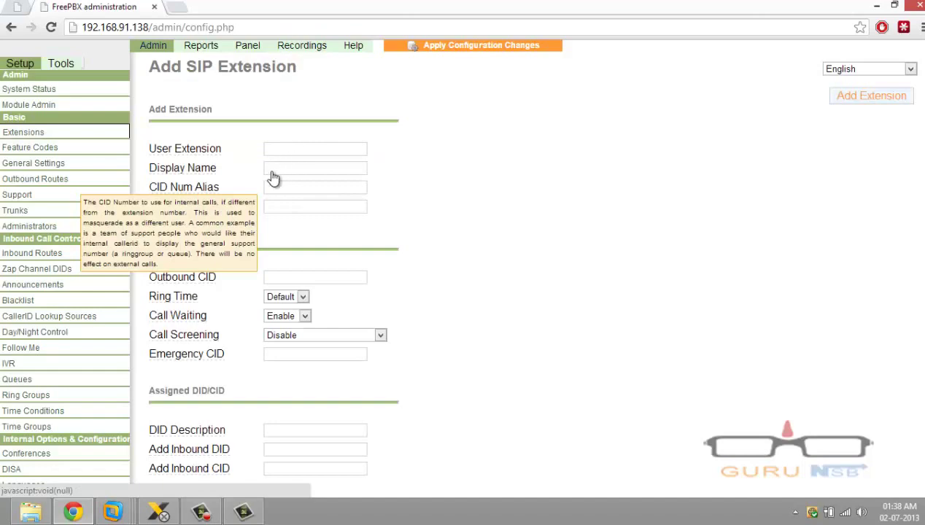
click(292, 148)
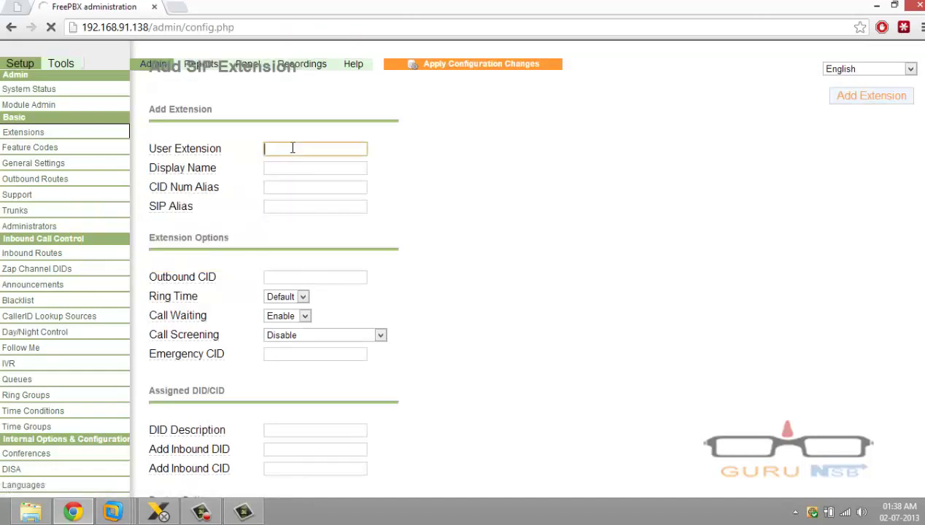
text(20)
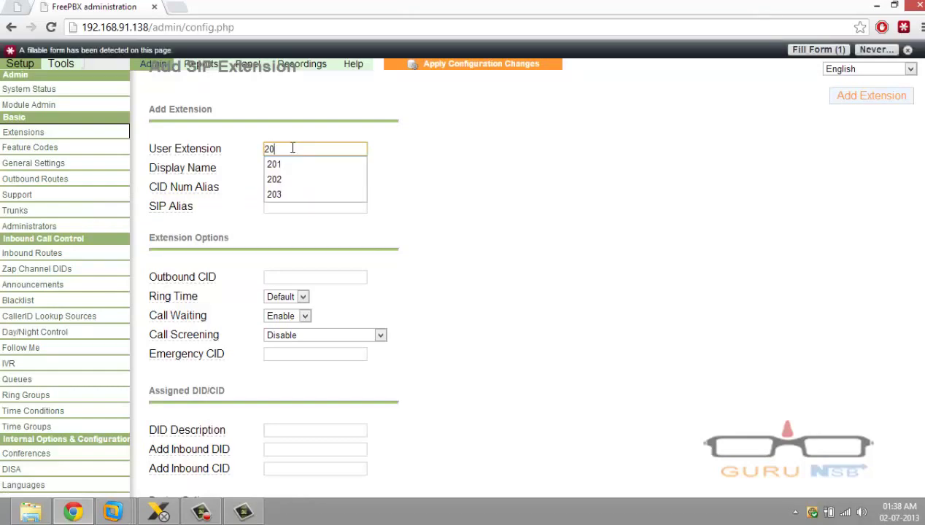
key(Down)
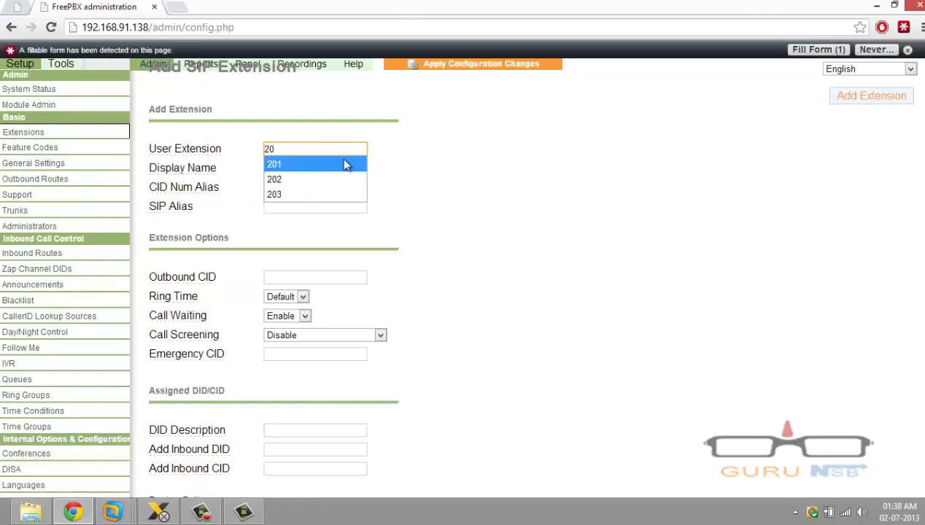
text(2)
Fill in the display name and SIP secret, and submit extension 202
click(528, 255)
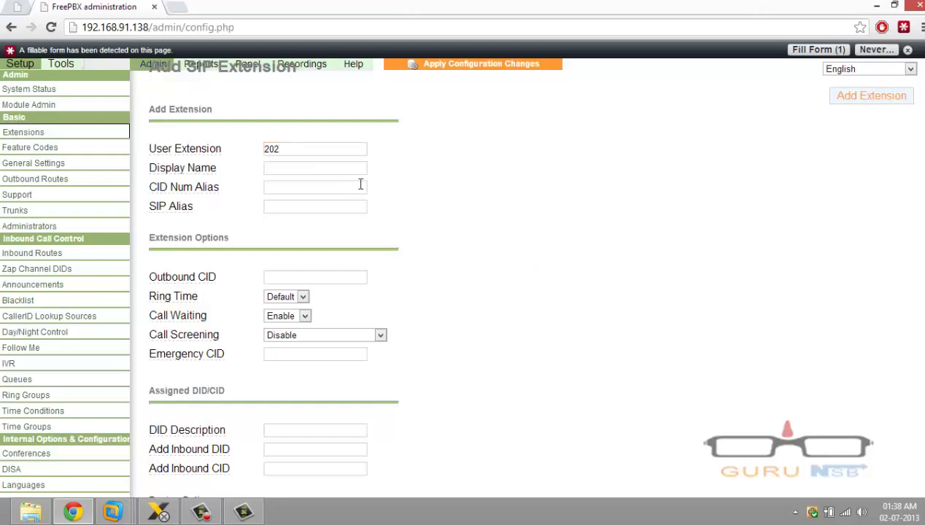
click(310, 165)
text(ankur)
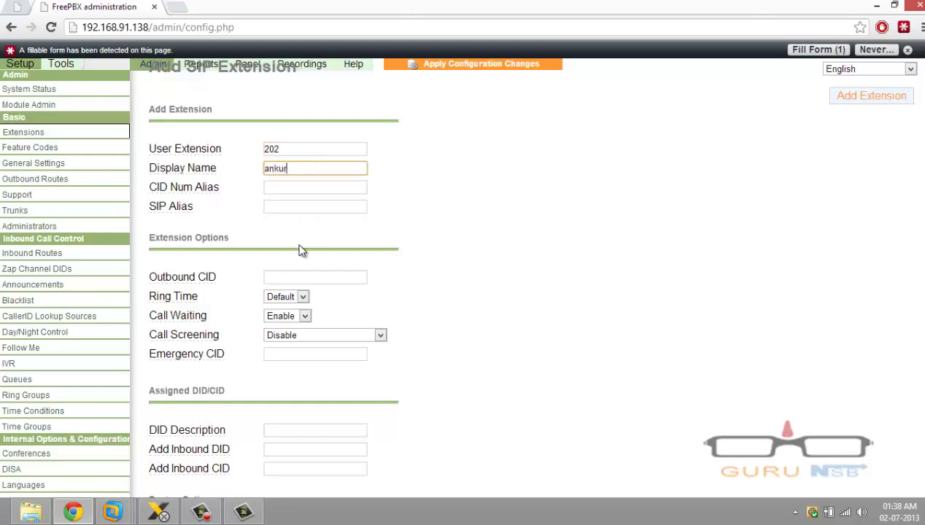
scroll(303, 337, down, 4)
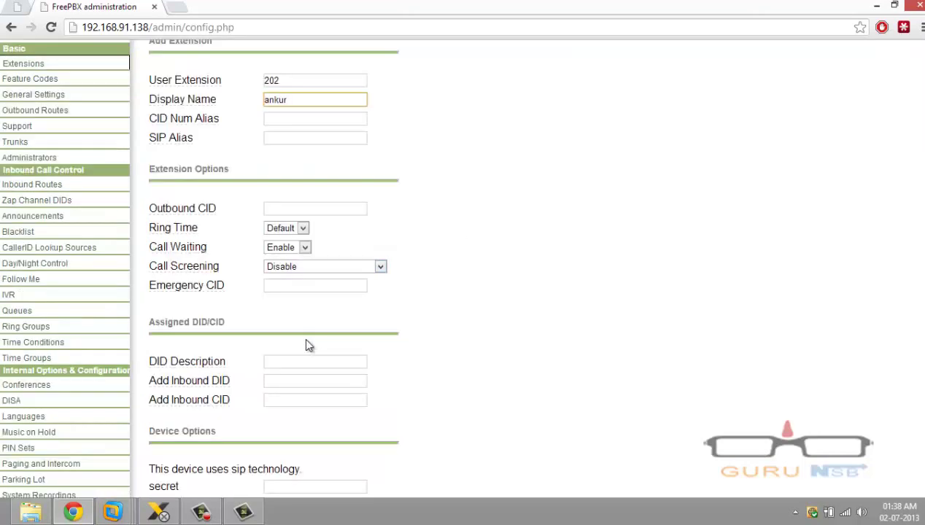
click(287, 419)
text(1)
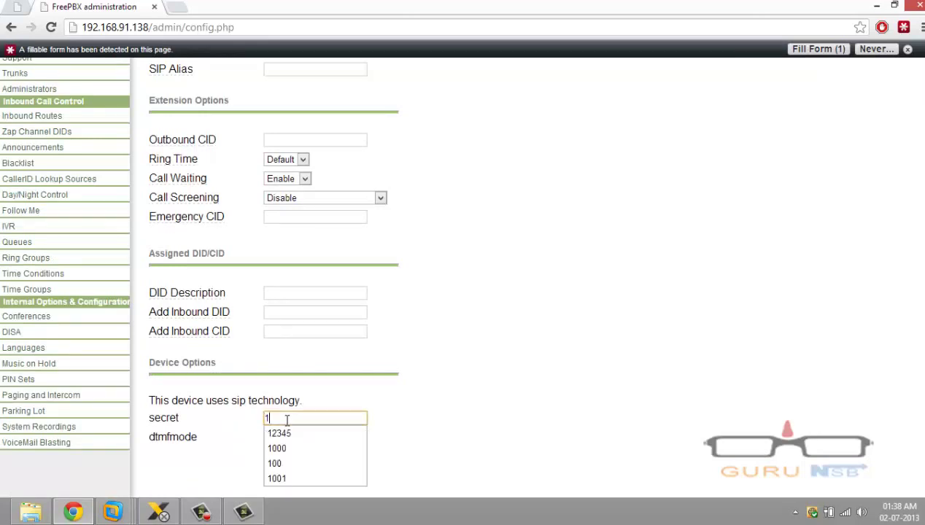
text(2345)
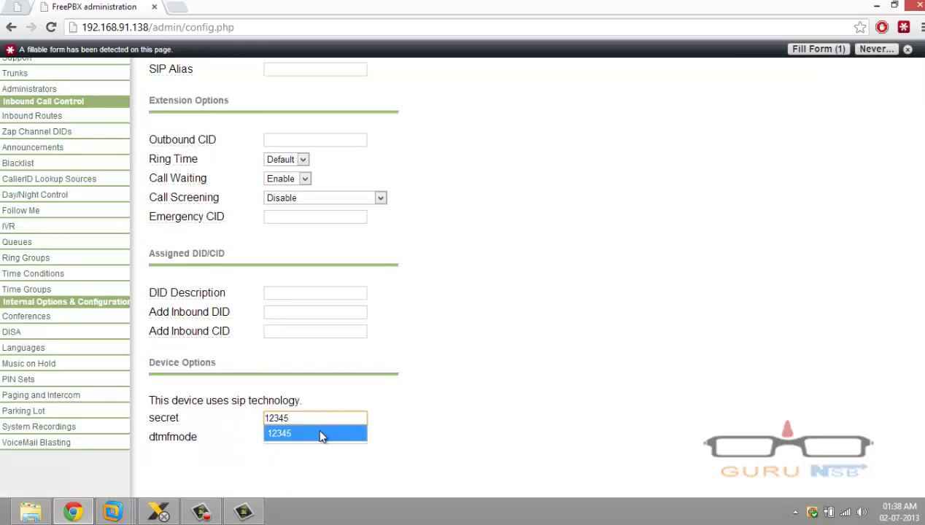
scroll(318, 430, down, 15)
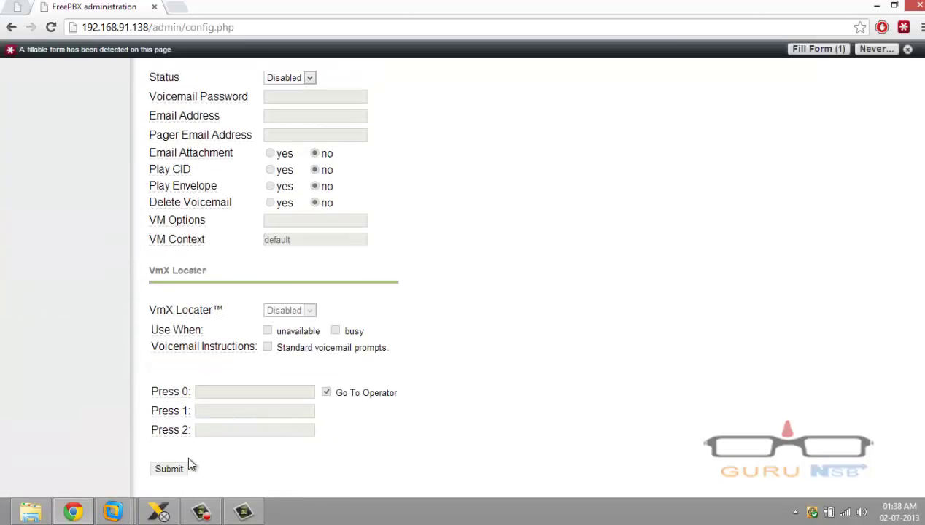
click(182, 469)
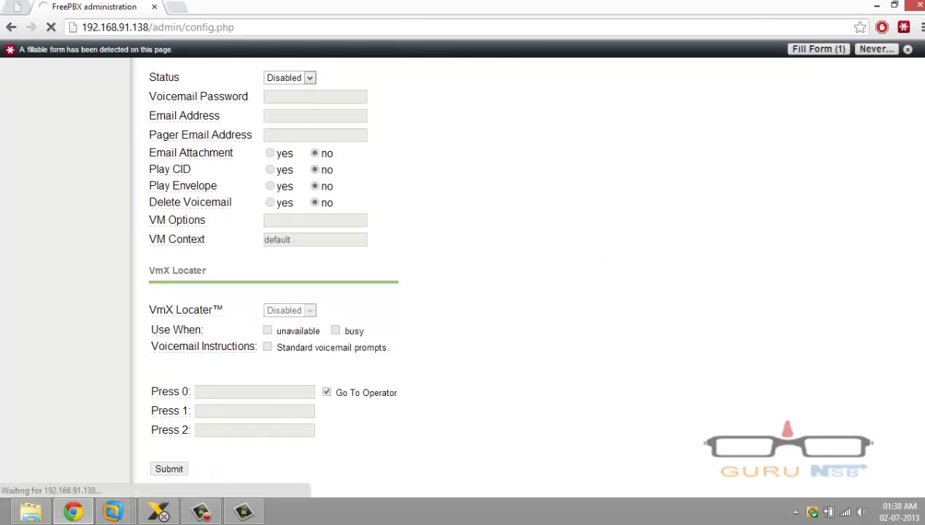
click(183, 193)
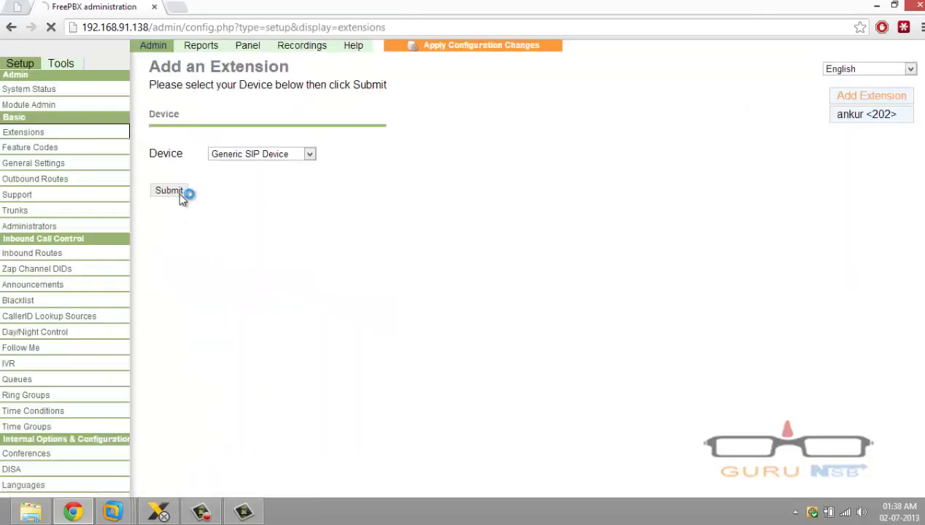
Enter extension number 203 and its display name
click(290, 147)
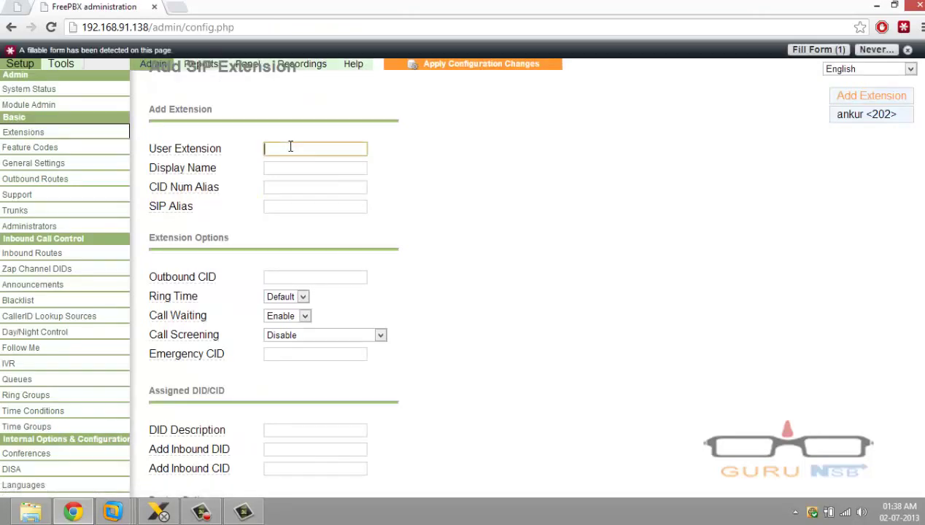
text(203)
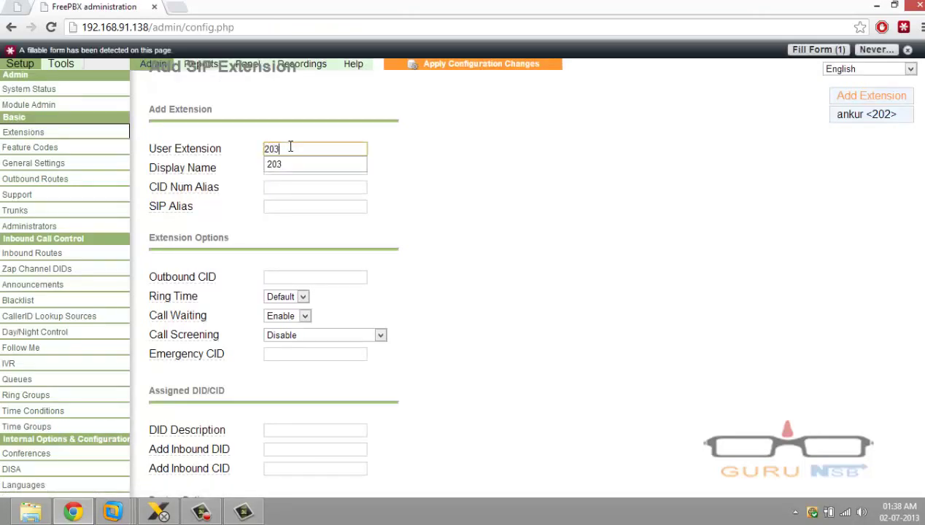
key(Tab)
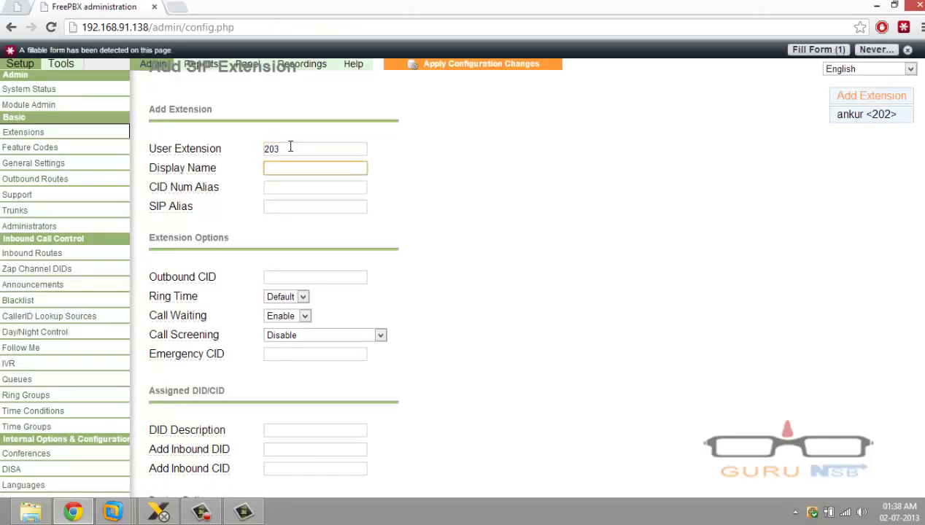
text(ns)
key(Tab)
Fill the secret from autofill, submit extension 203, and apply configuration changes with a reload
scroll(299, 232, down, 5)
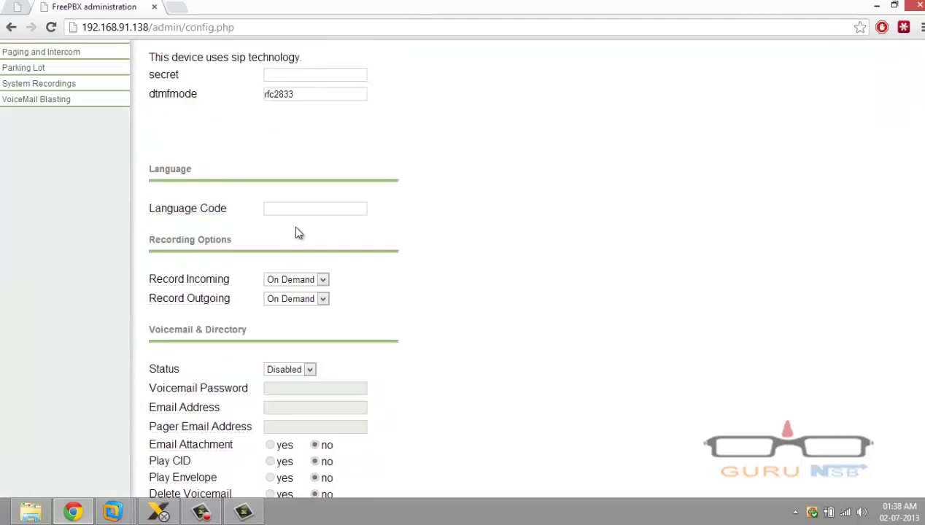
click(291, 76)
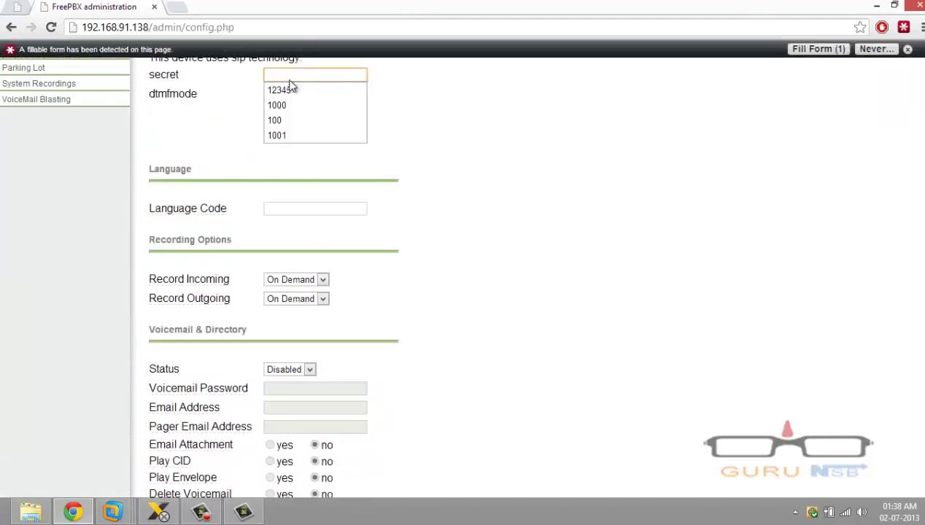
click(291, 89)
scroll(386, 138, down, 4)
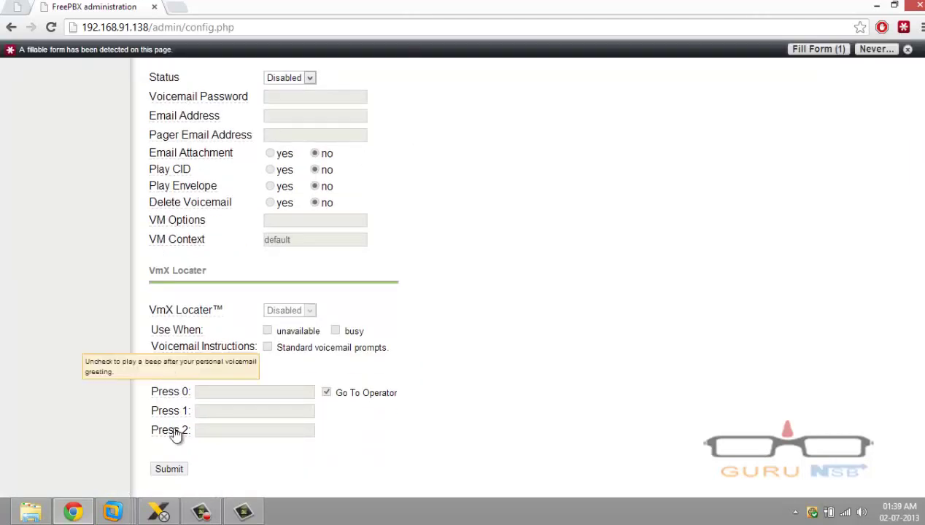
click(179, 469)
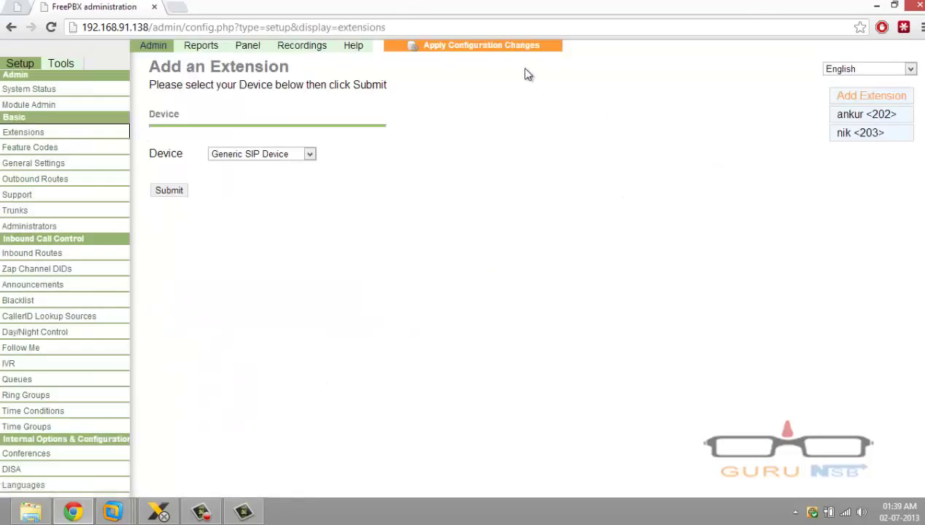
click(507, 45)
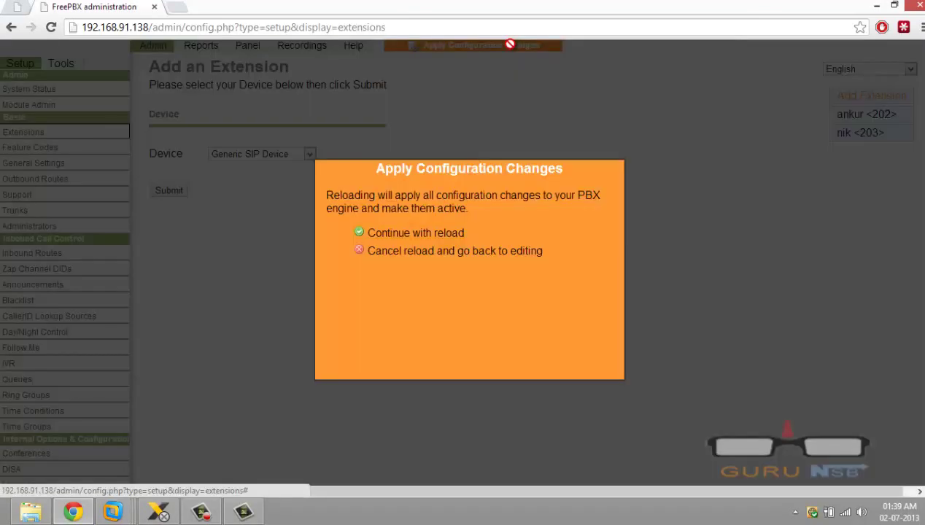
click(428, 234)
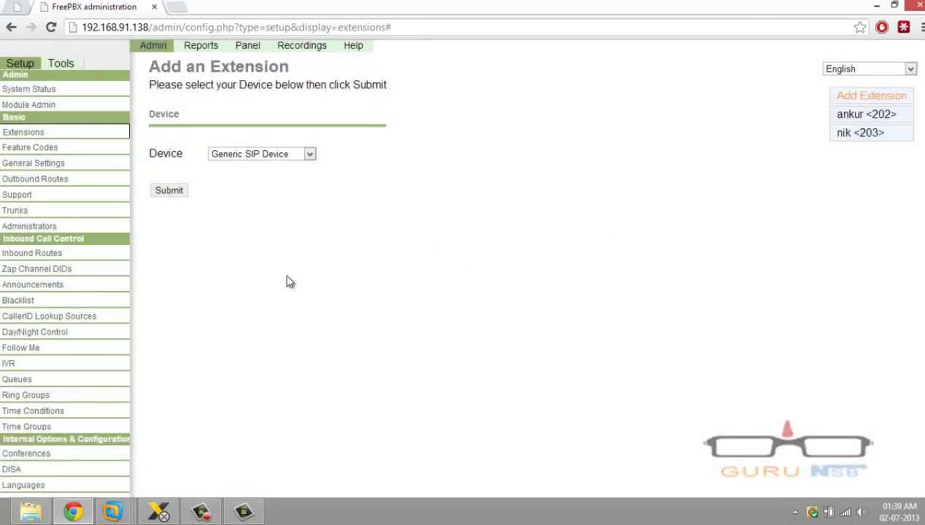
Switch to the Windows 7 VM and open X-Lite's SIP account settings
click(160, 513)
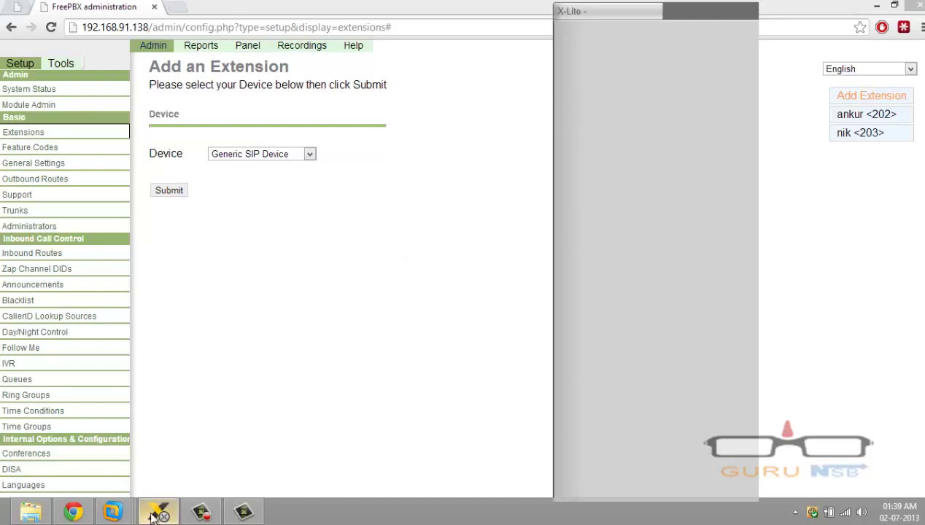
mouse_move(116, 514)
click(248, 431)
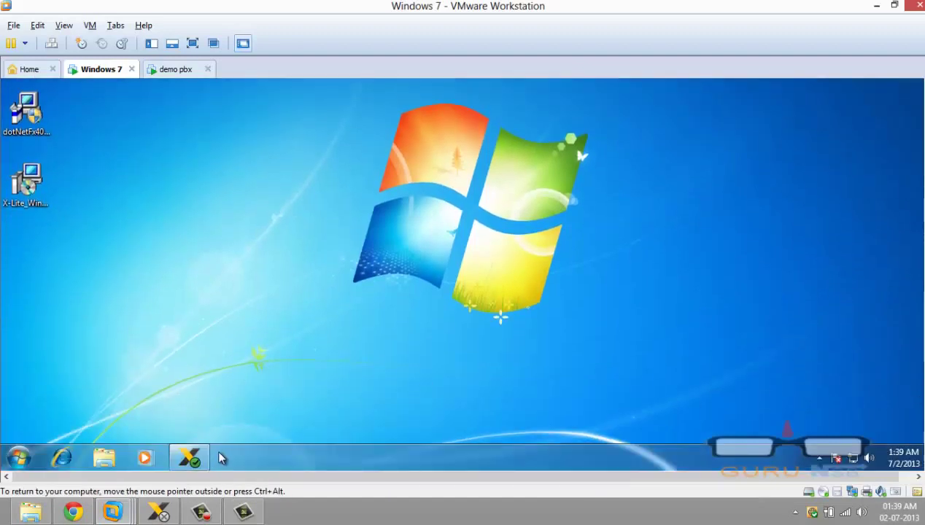
click(189, 457)
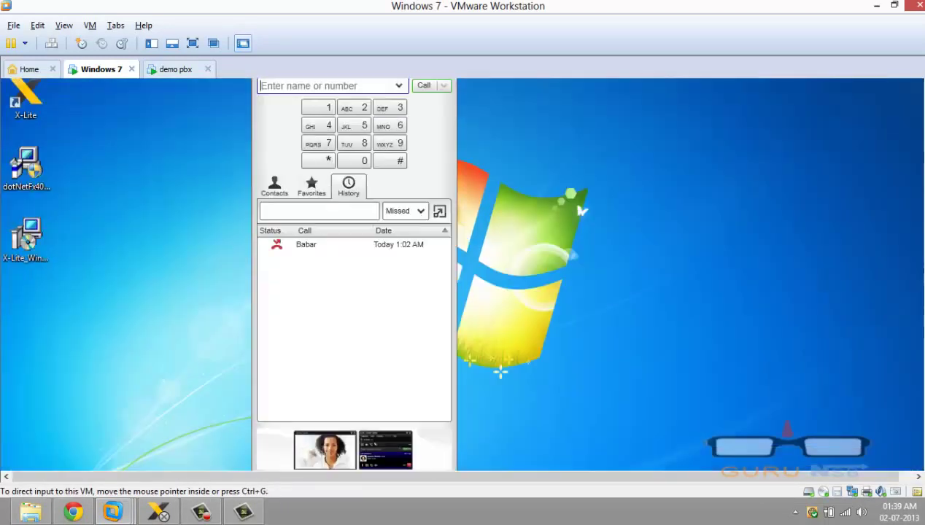
click(277, 104)
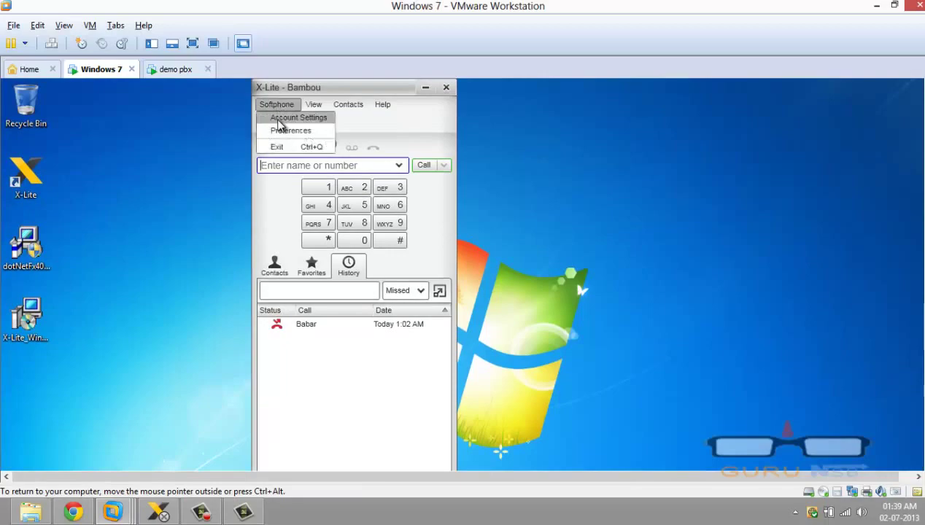
click(278, 119)
Replace the X-Lite account name and save the account settings
double_click(333, 6)
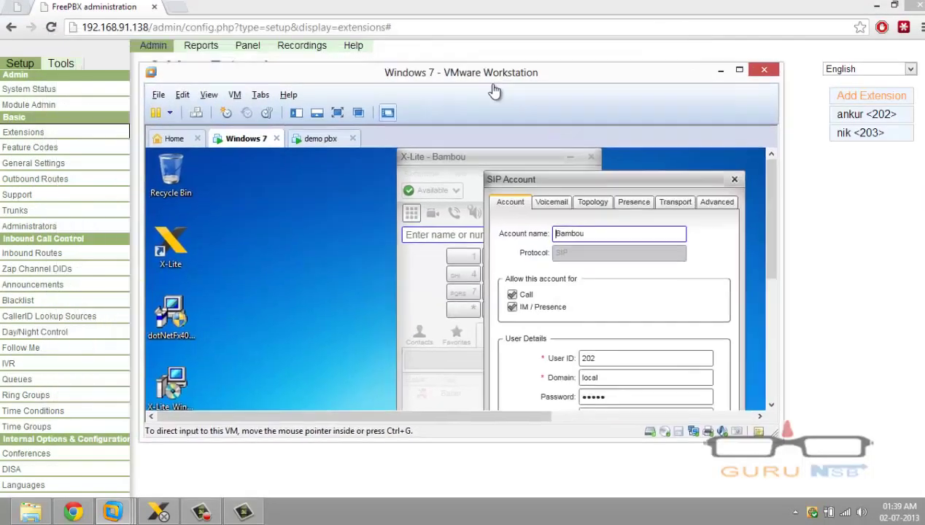
drag(495, 91, 704, 162)
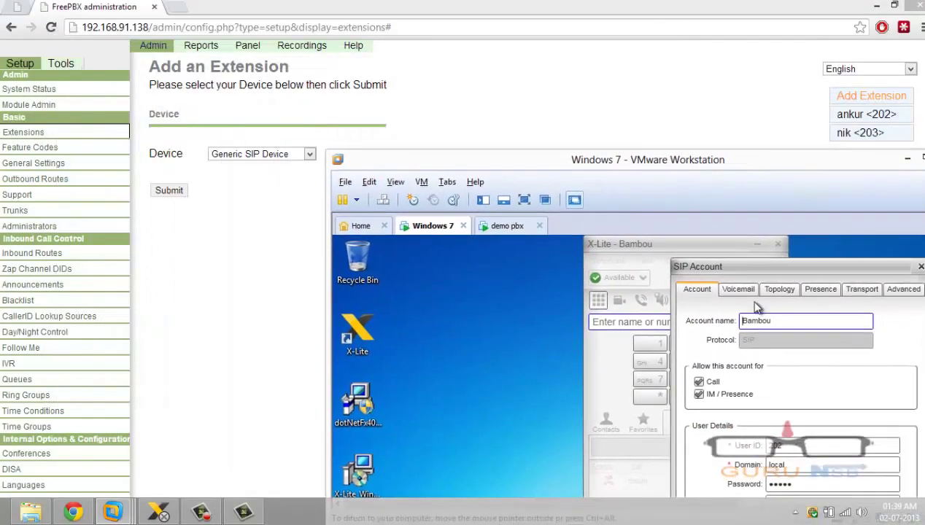
double_click(775, 321)
text(ankur)
drag(769, 266, 693, 244)
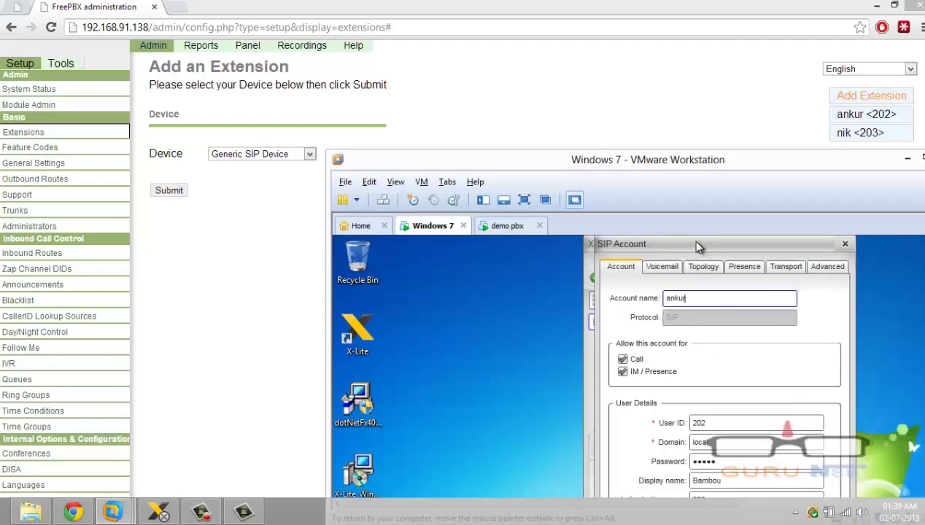
click(524, 201)
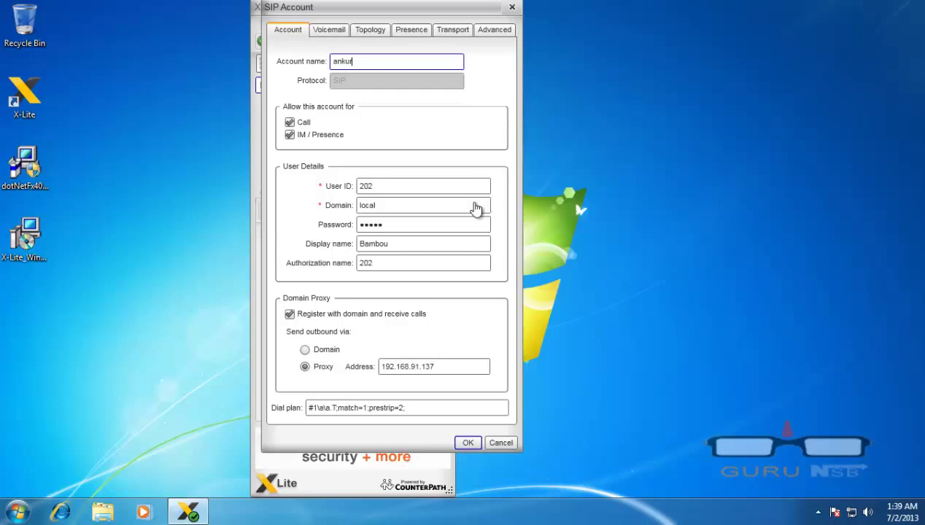
key(Return)
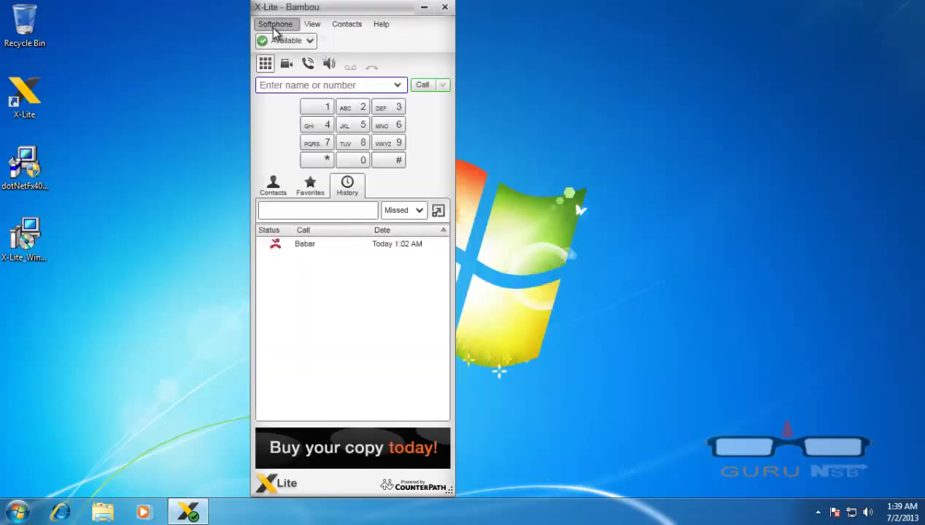
Update the display name and set proxy address 192.168.91.138, then save
click(275, 30)
click(281, 36)
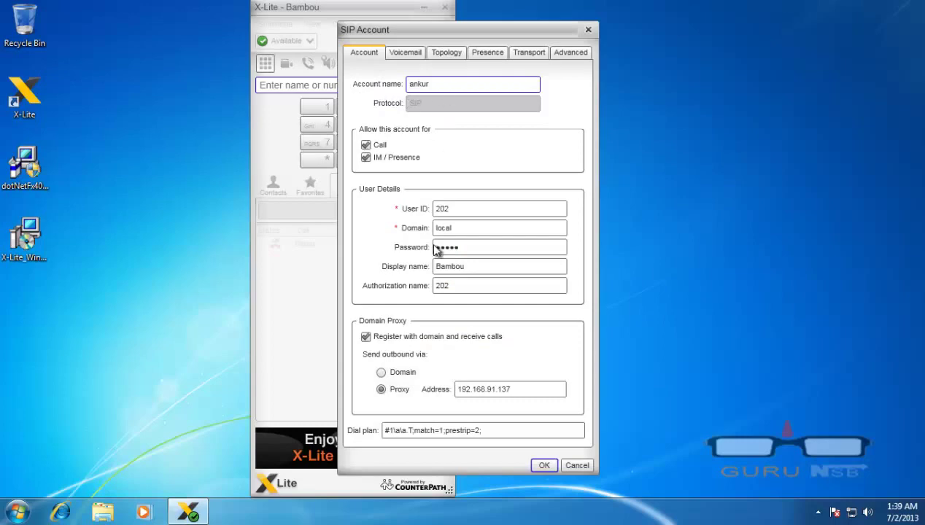
drag(479, 267, 312, 263)
text(NK)
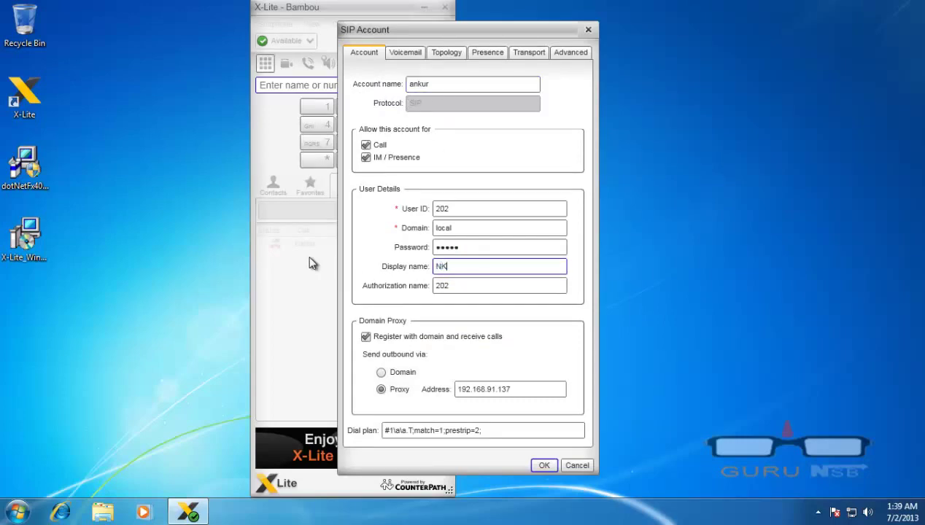
key(BackSpace)
key(BackSpace)
text(an)
key(Tab)
key(Tab)
key(Tab)
key(Tab)
key(Tab)
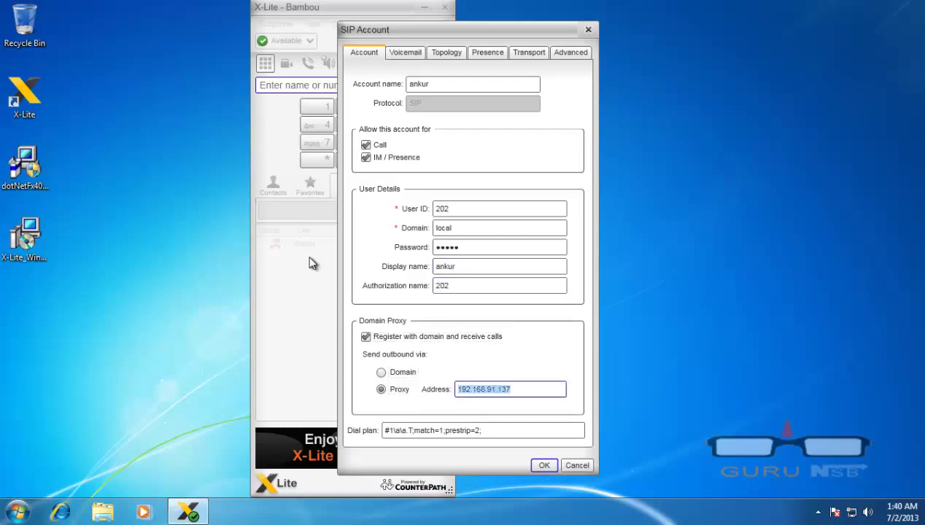
key(End)
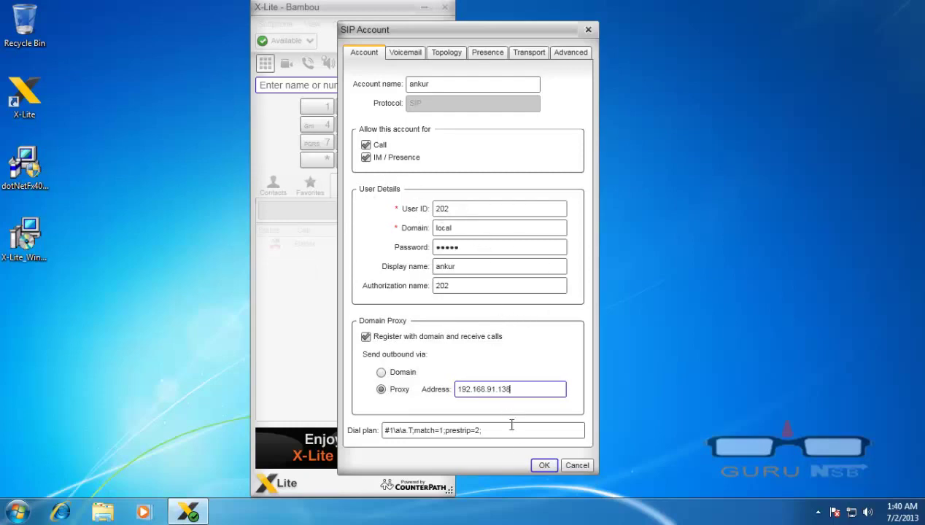
click(540, 464)
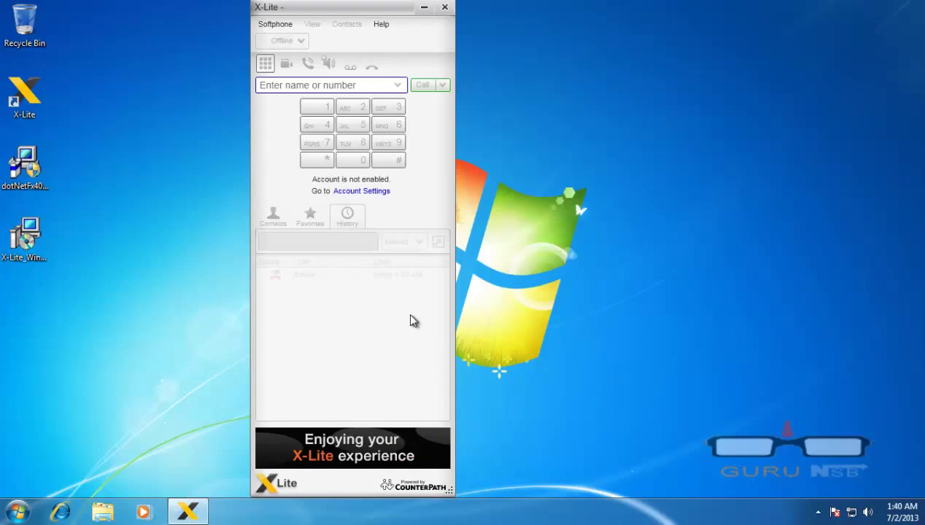
Reopen the extension 202 account settings and confirm them to enable the account
click(357, 193)
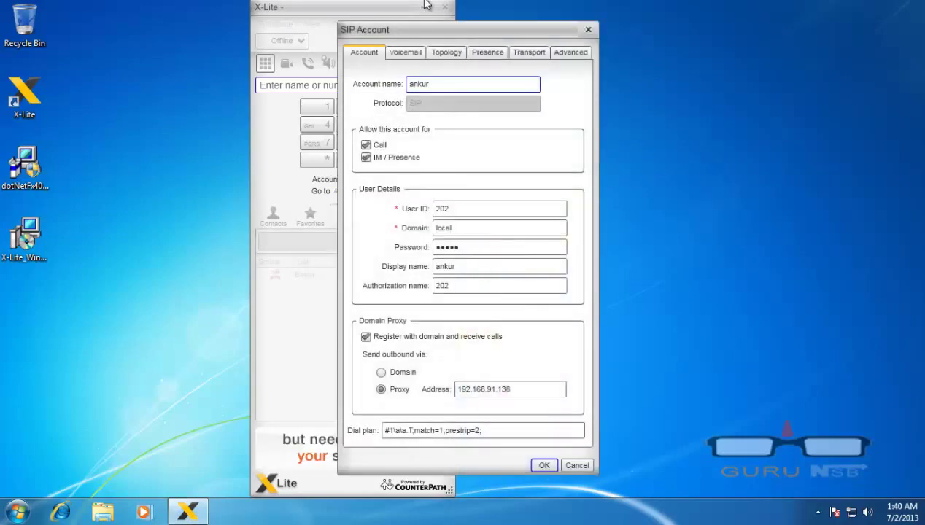
mouse_move(442, 2)
click(445, 28)
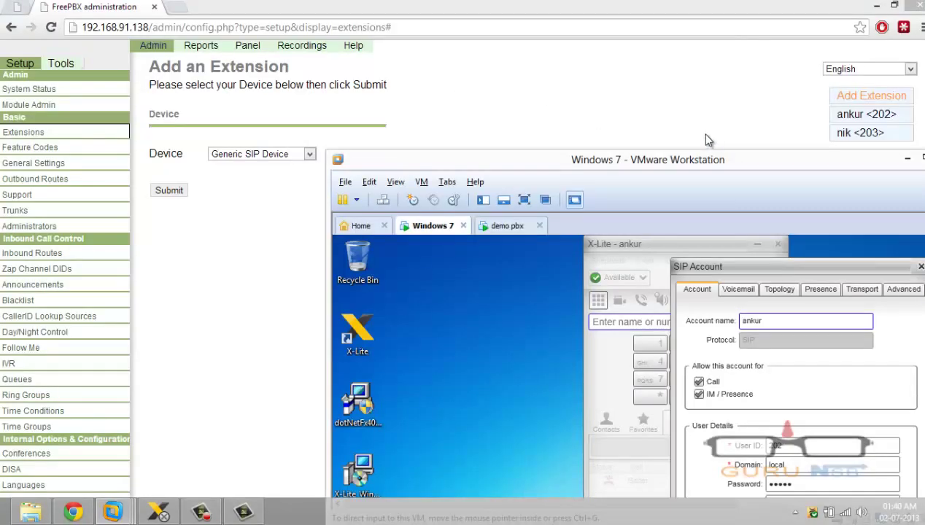
drag(695, 166, 635, 114)
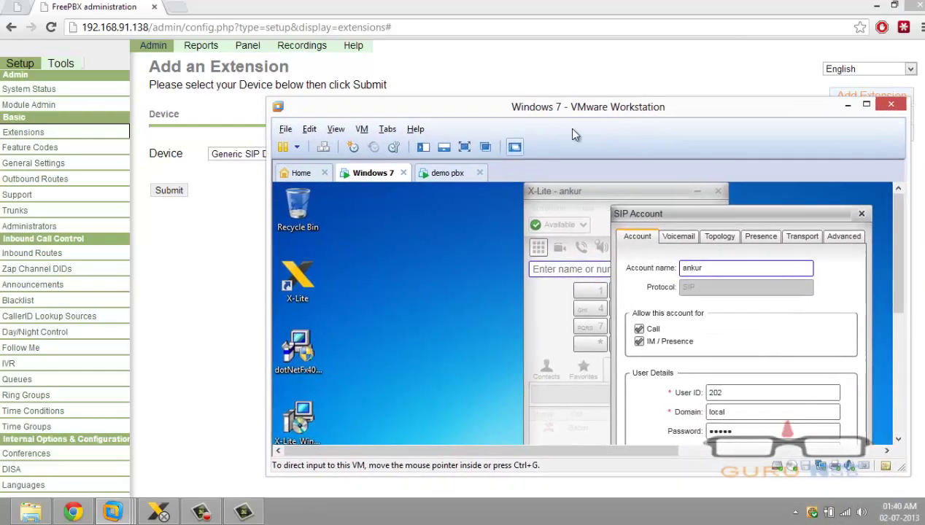
click(466, 148)
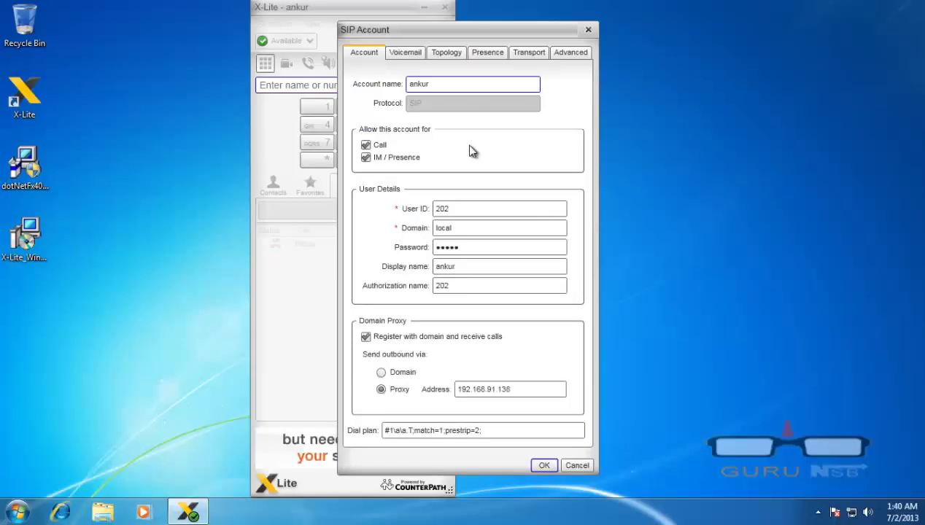
click(541, 467)
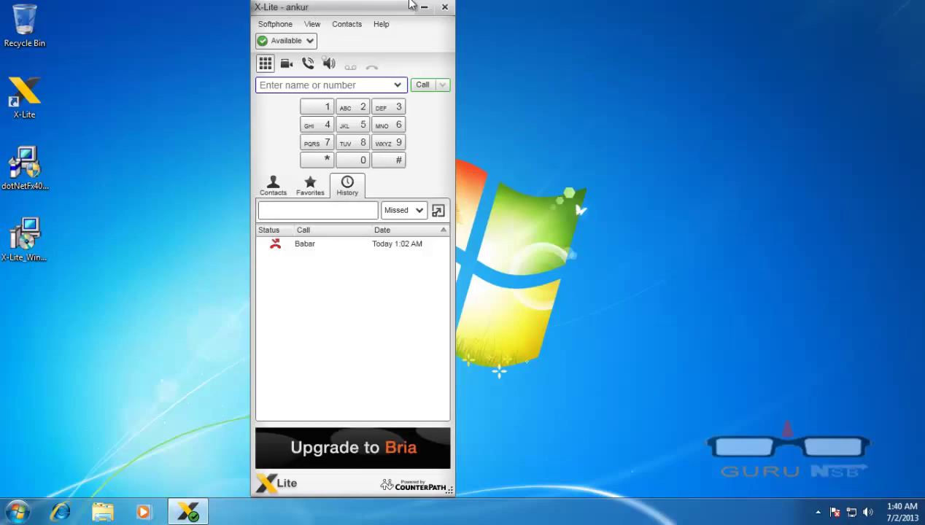
Leave VM full screen and open the host X-Lite's SIP account settings
mouse_move(412, 5)
click(445, 27)
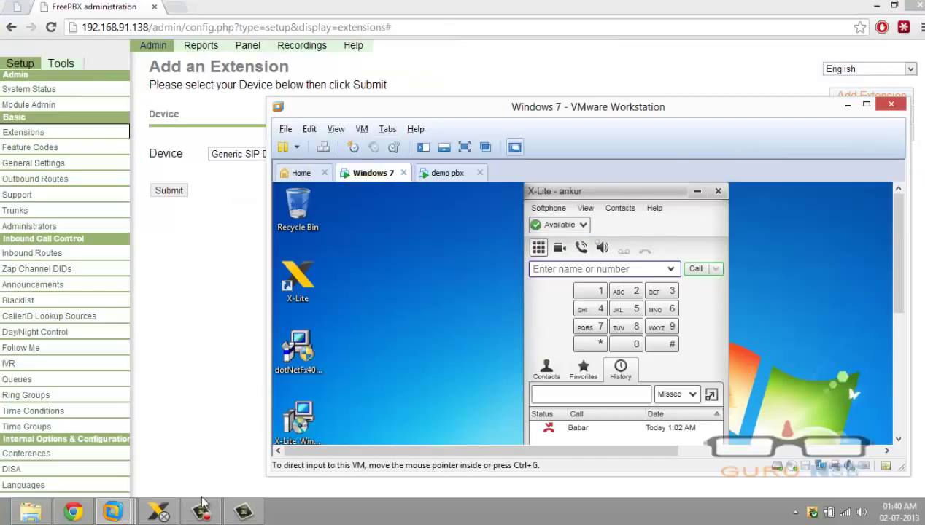
click(160, 511)
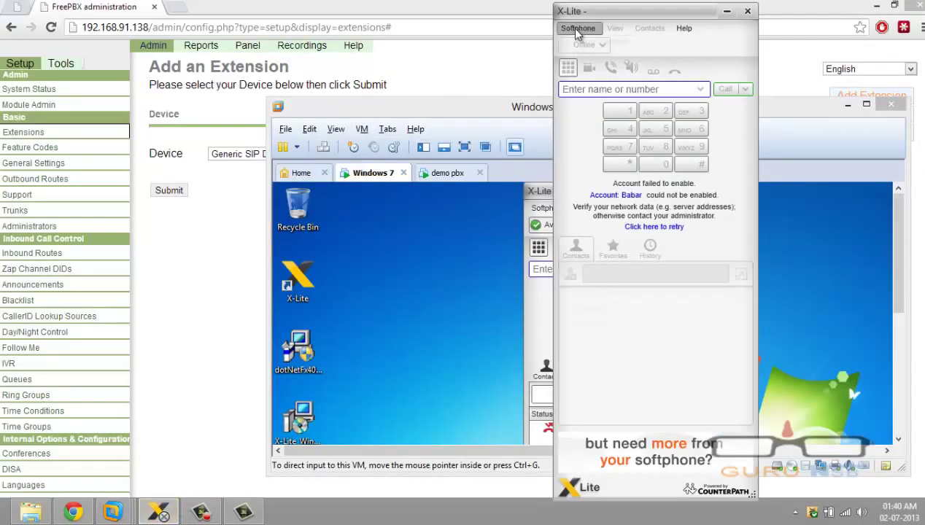
click(577, 28)
click(580, 43)
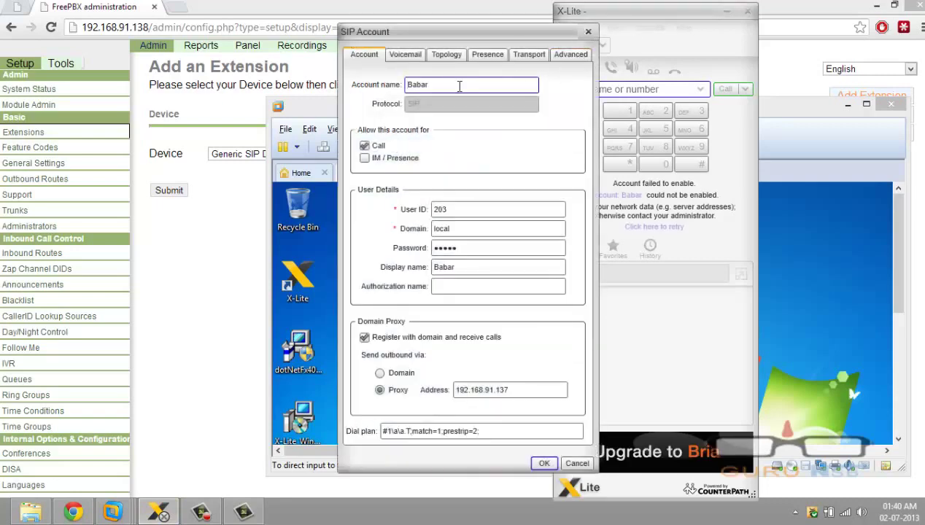
Change the account and display names for 203 with proxy 192.168.91.138, and save
drag(456, 84, 292, 86)
text(nik)
key(Tab)
key(Tab)
key(Tab)
key(Tab)
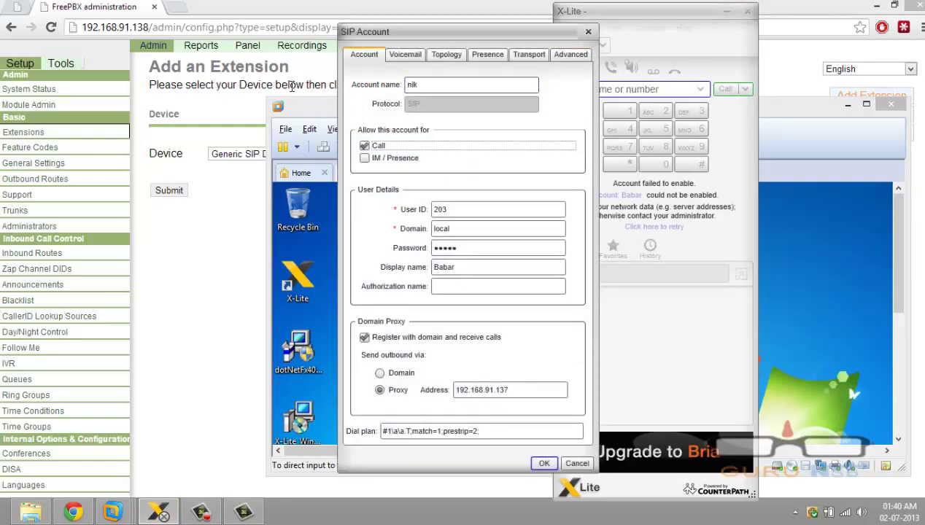
key(Tab)
key(Tab)
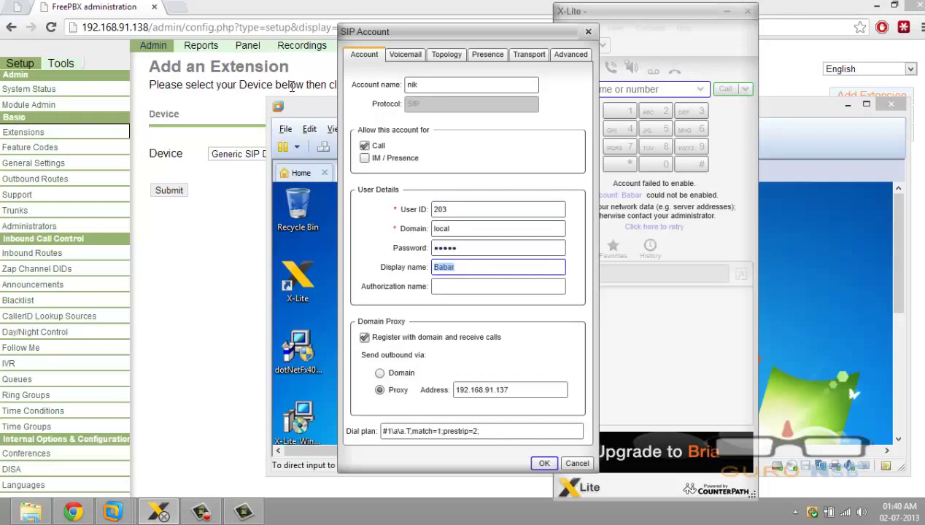
text(m)
text(ik)
key(Tab)
key(Tab)
key(Tab)
key(Tab)
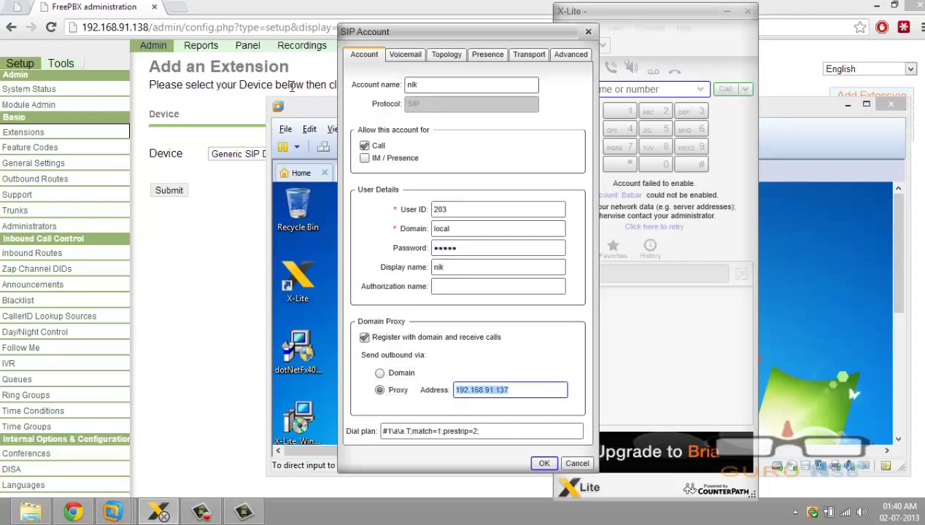
key(End)
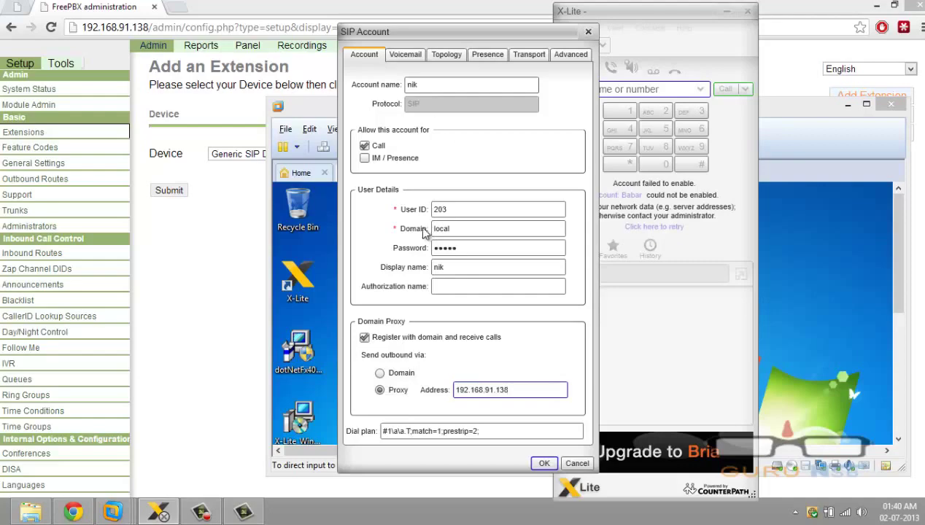
click(543, 464)
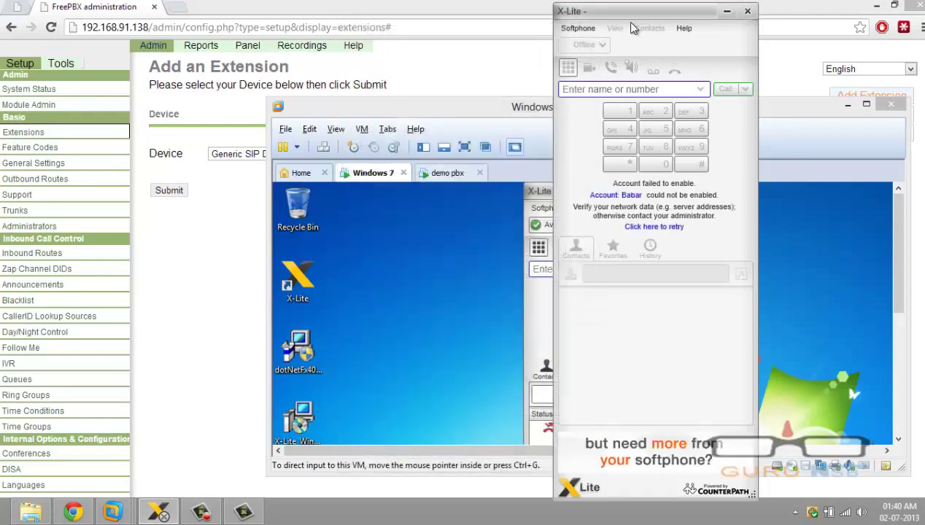
Retry enabling the host softphone account and return to the FreePBX extensions page
drag(629, 24, 419, 83)
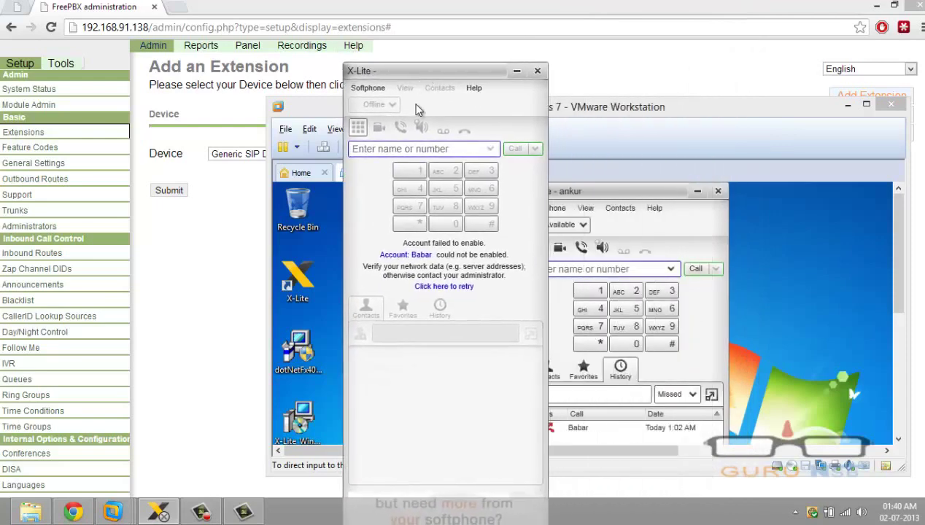
click(435, 286)
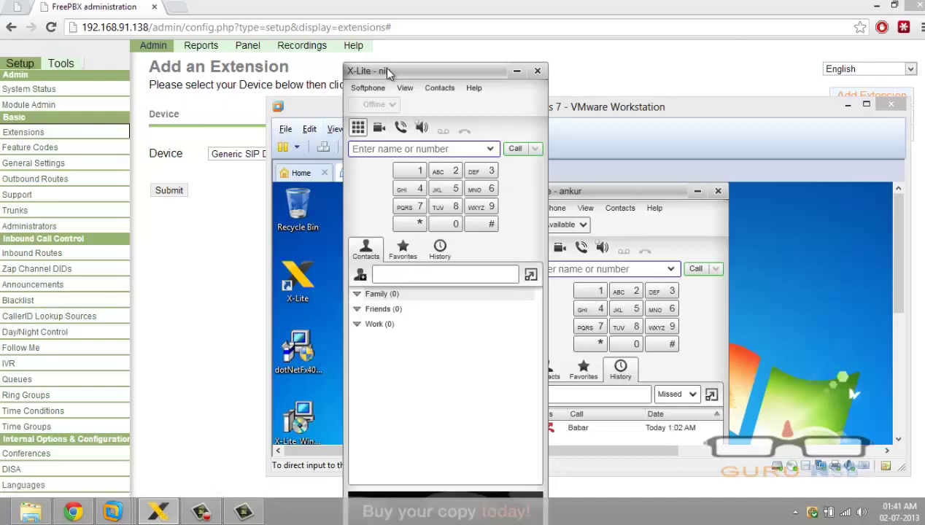
click(192, 183)
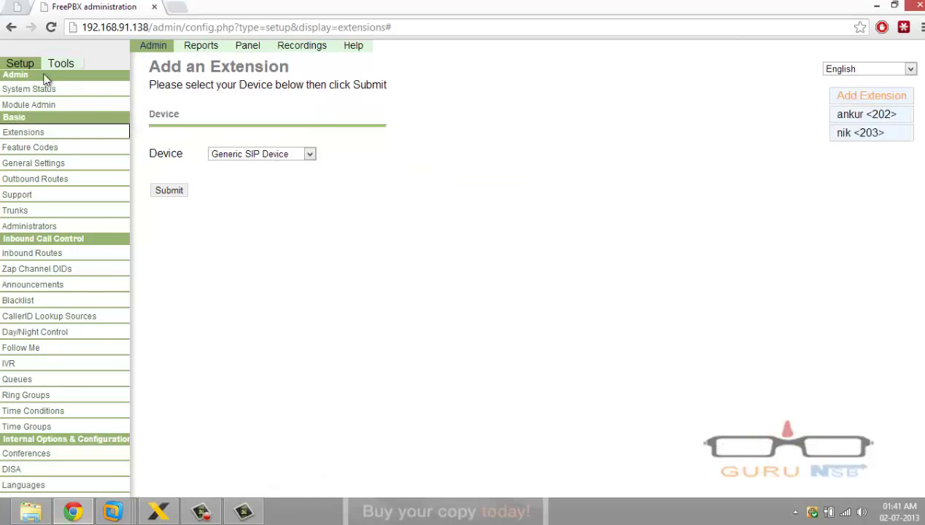
Check in the operator Panel that extensions 202 and 203 are listed
click(242, 48)
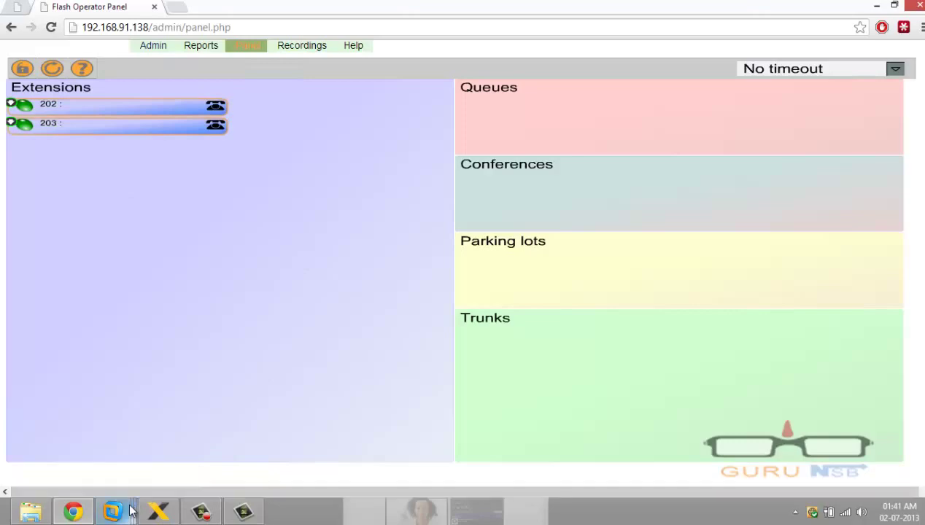
mouse_move(115, 510)
click(237, 445)
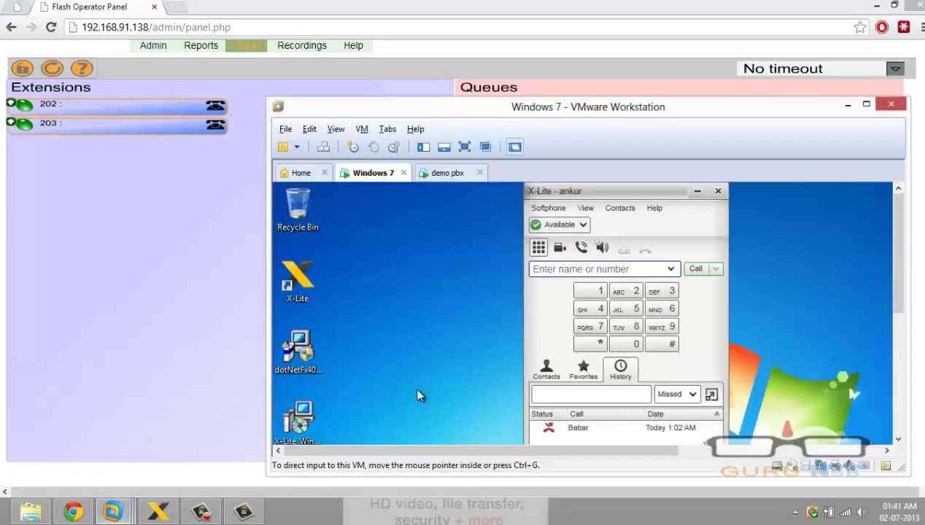
Call 203 from the VM's extension 202, decline it on the host, and restore the VM
click(628, 291)
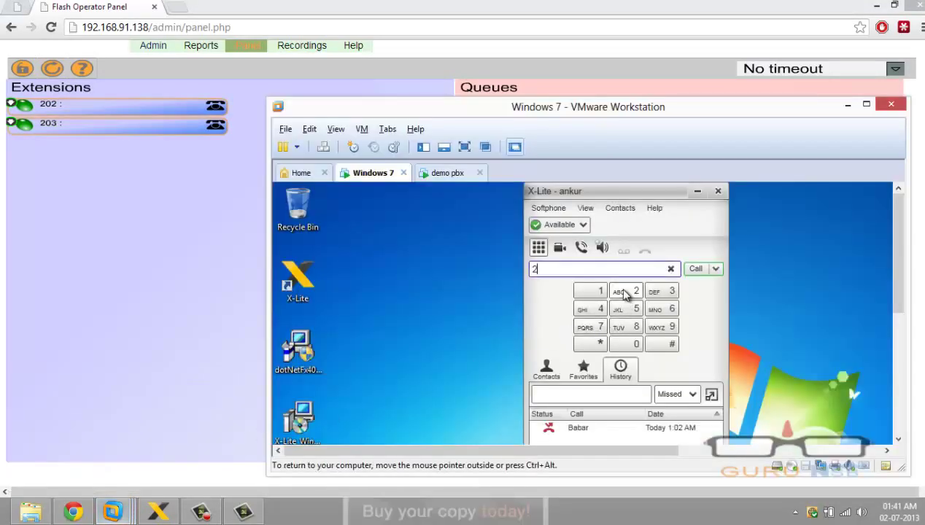
click(626, 344)
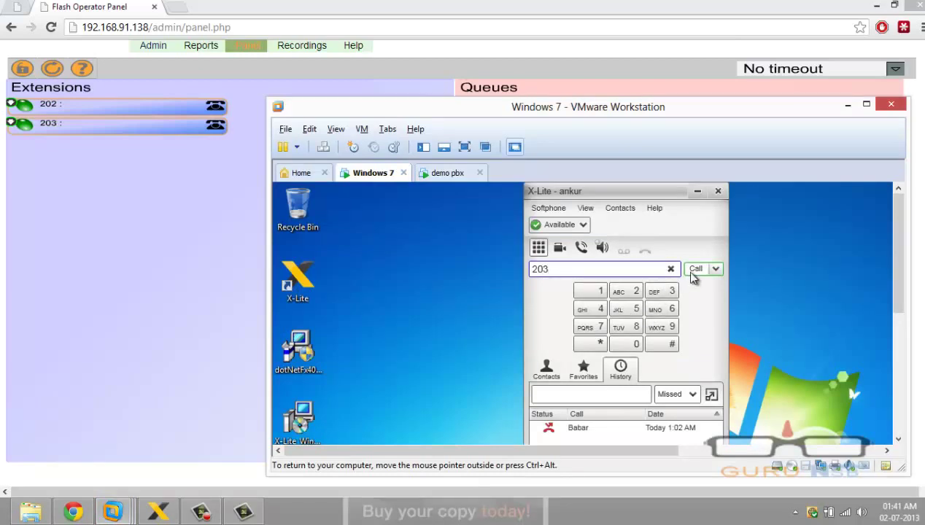
click(159, 513)
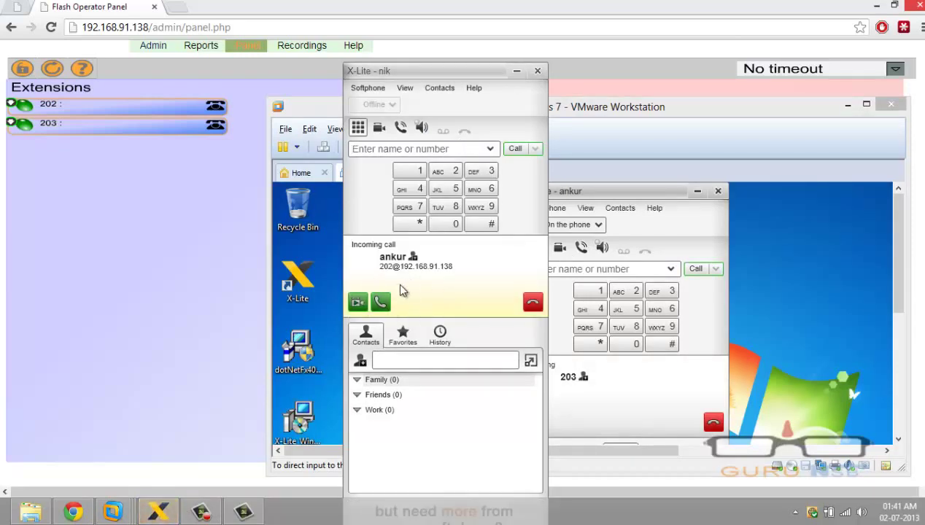
click(533, 304)
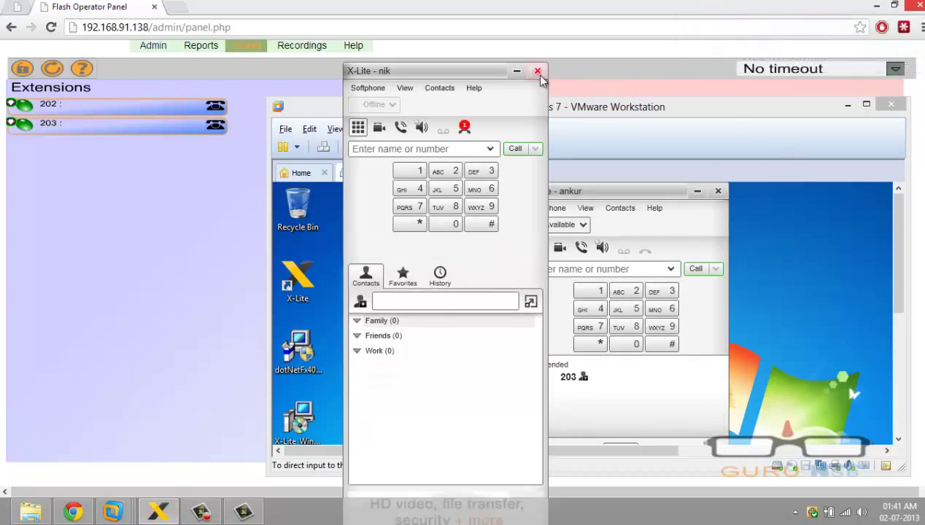
click(516, 71)
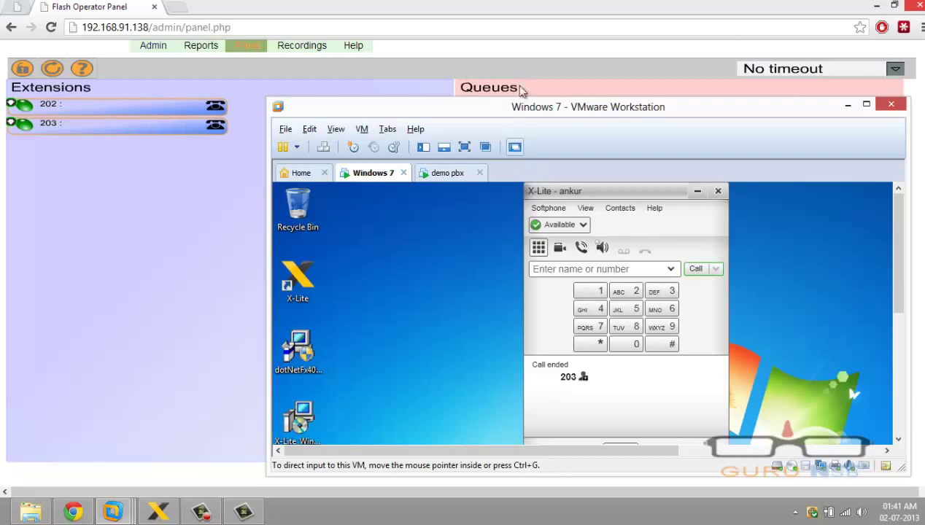
double_click(401, 107)
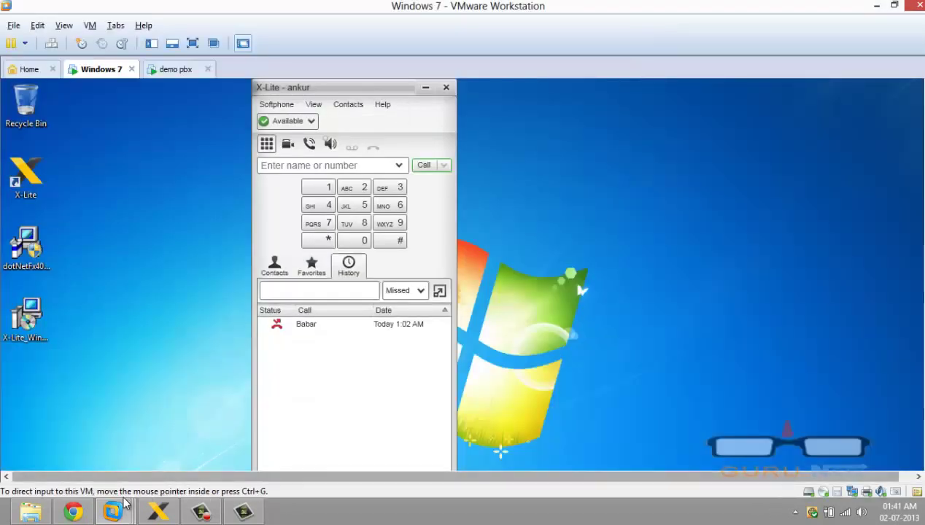
Show System Status with 2 of 2 IP phones online, then open Camtasia's recorder controls
click(73, 512)
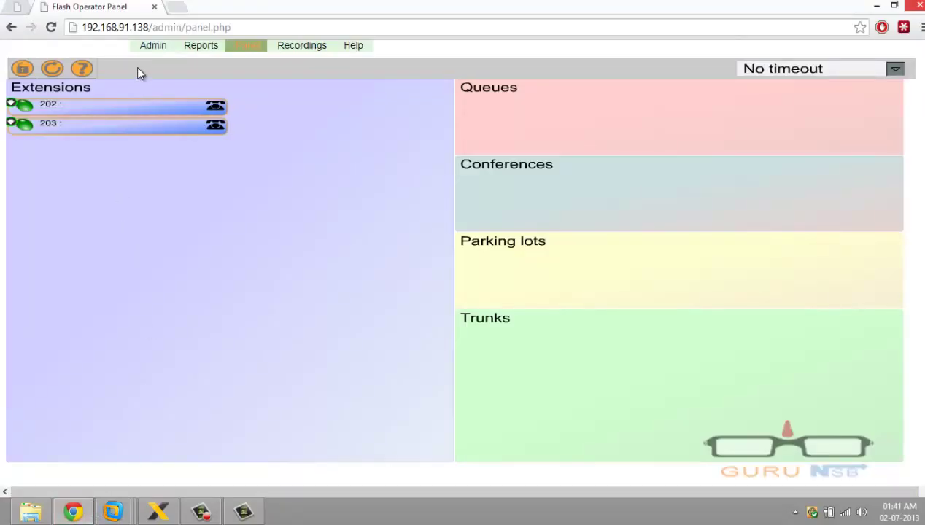
click(153, 48)
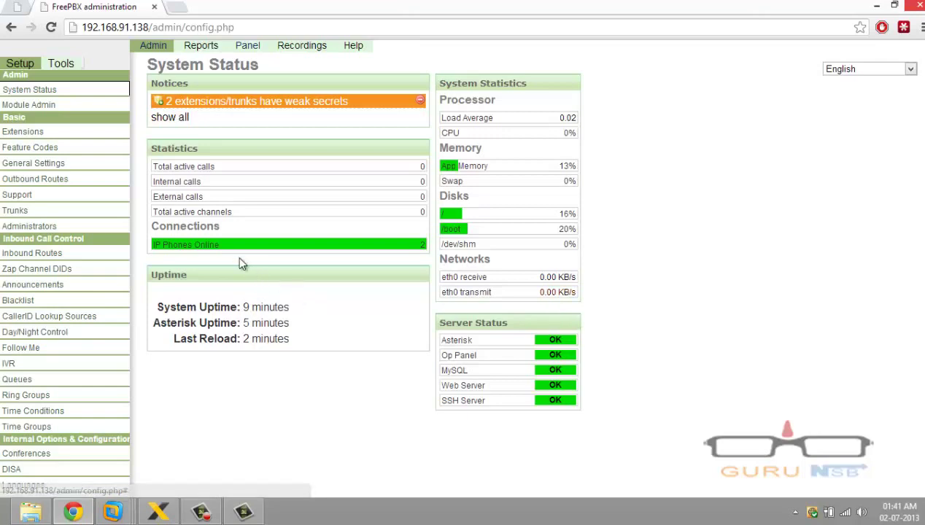
mouse_move(297, 251)
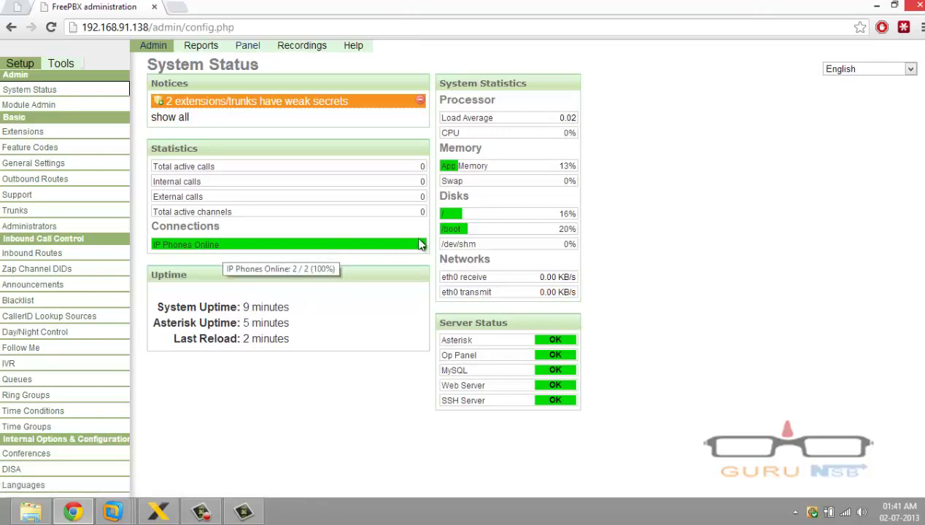
key(XF86AudioRaiseVolume)
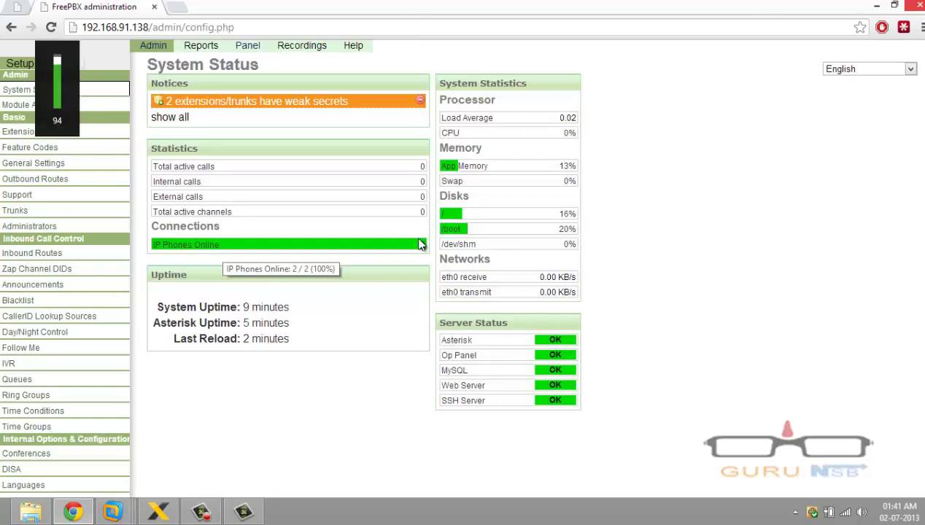
click(243, 512)
click(201, 512)
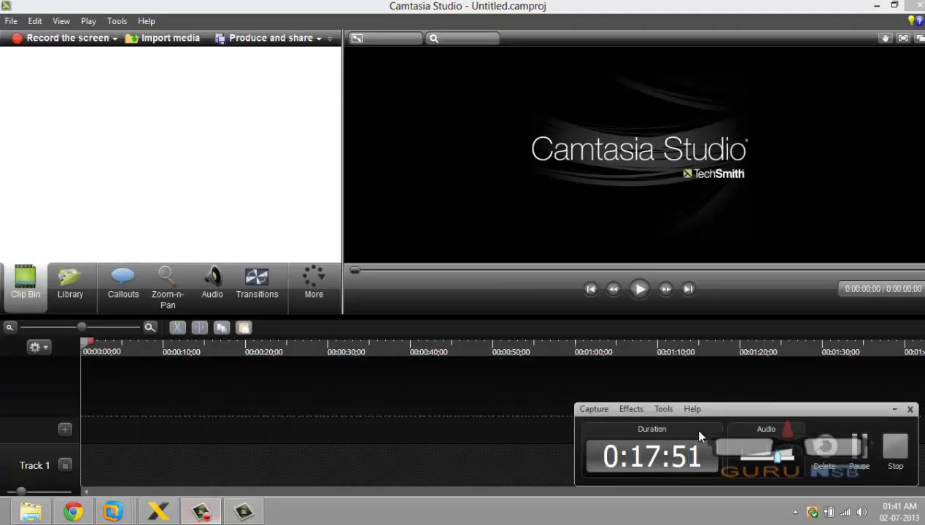